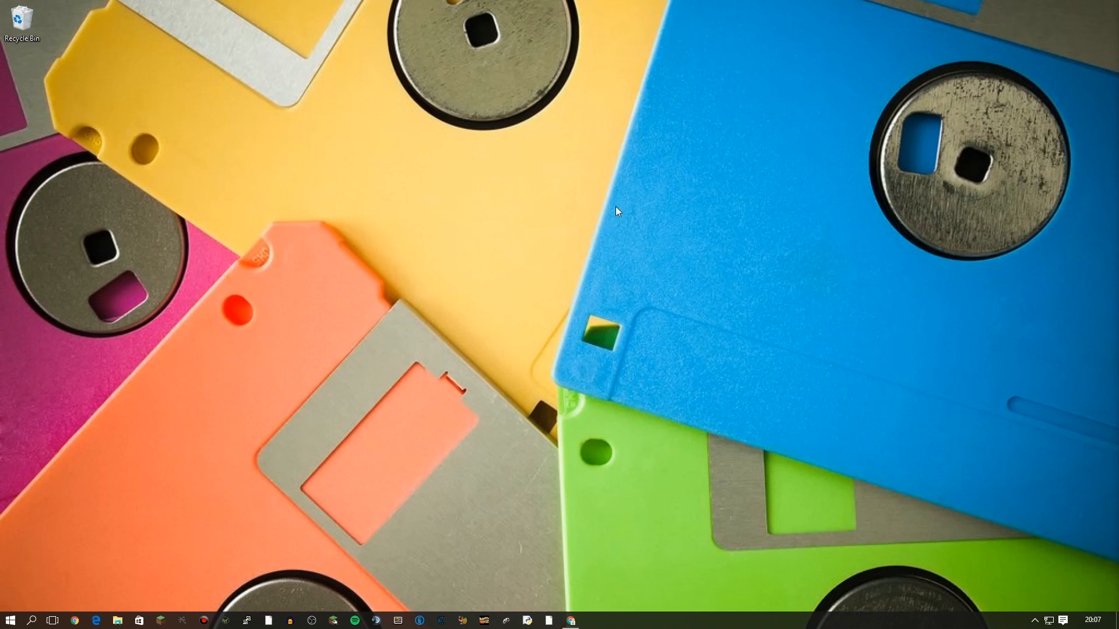
# Place the nvenc_export.prm plugin in Adobe Premiere Pro CC 2015's Plug-ins\Common folder.
pyautogui.click(117, 620)
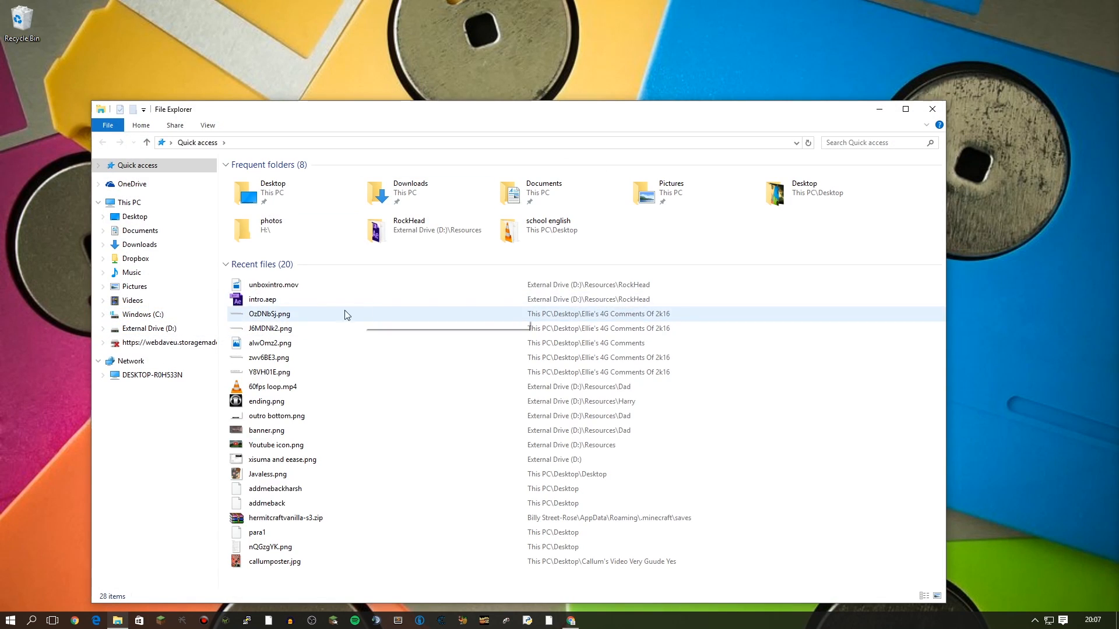
pyautogui.click(142, 315)
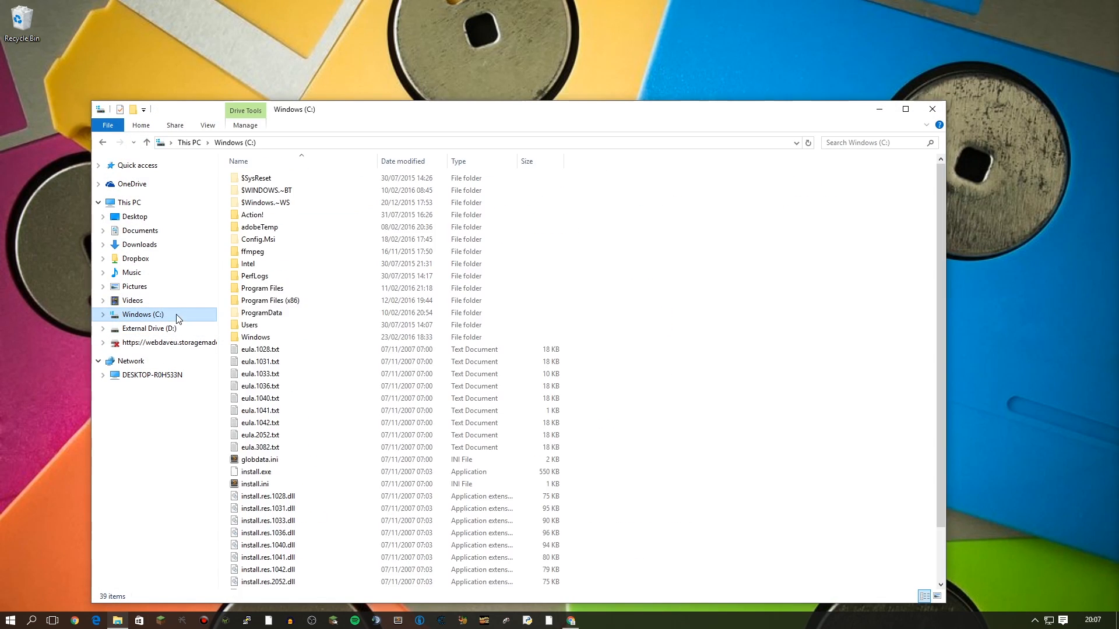
pyautogui.doubleClick(291, 292)
pyautogui.doubleClick(285, 178)
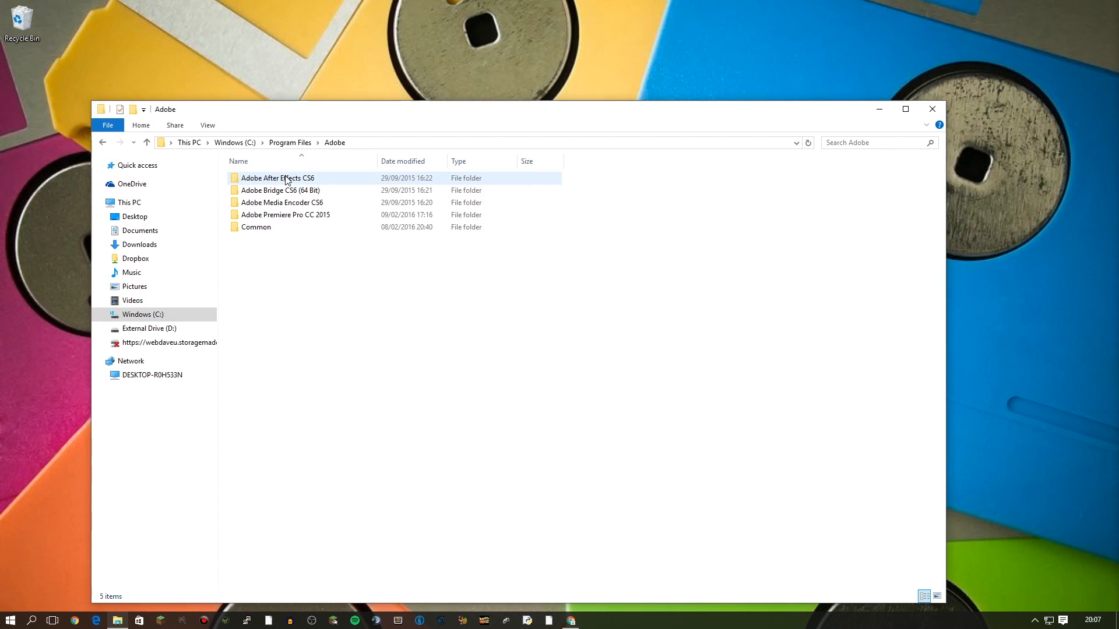
pyautogui.doubleClick(295, 215)
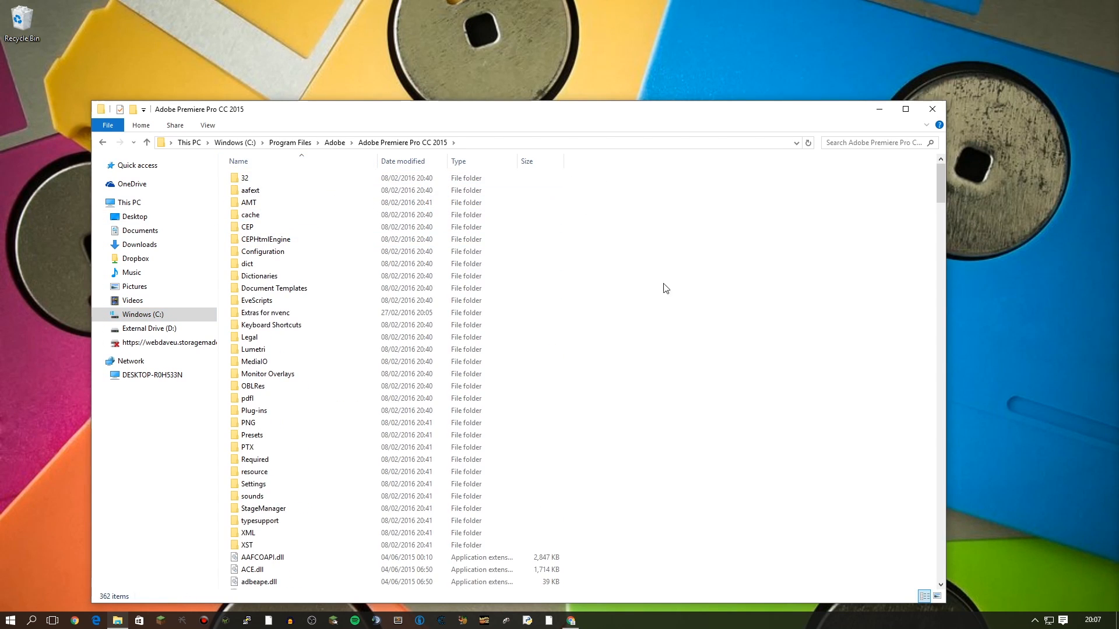
pyautogui.doubleClick(282, 411)
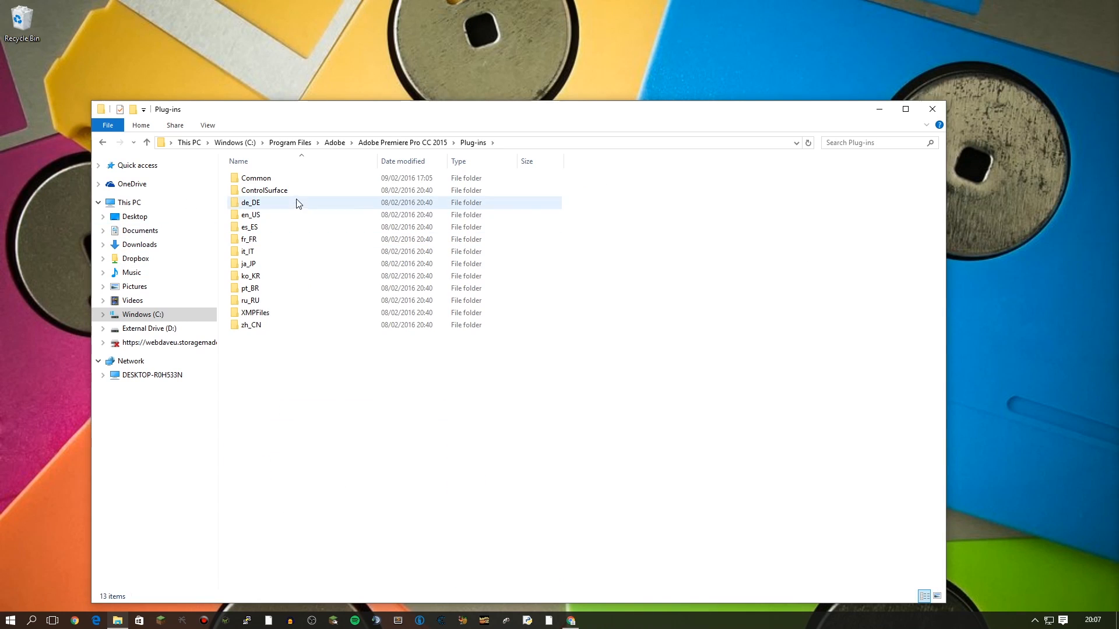
pyautogui.doubleClick(309, 180)
pyautogui.moveTo(941, 197); pyautogui.dragTo(291, 473)
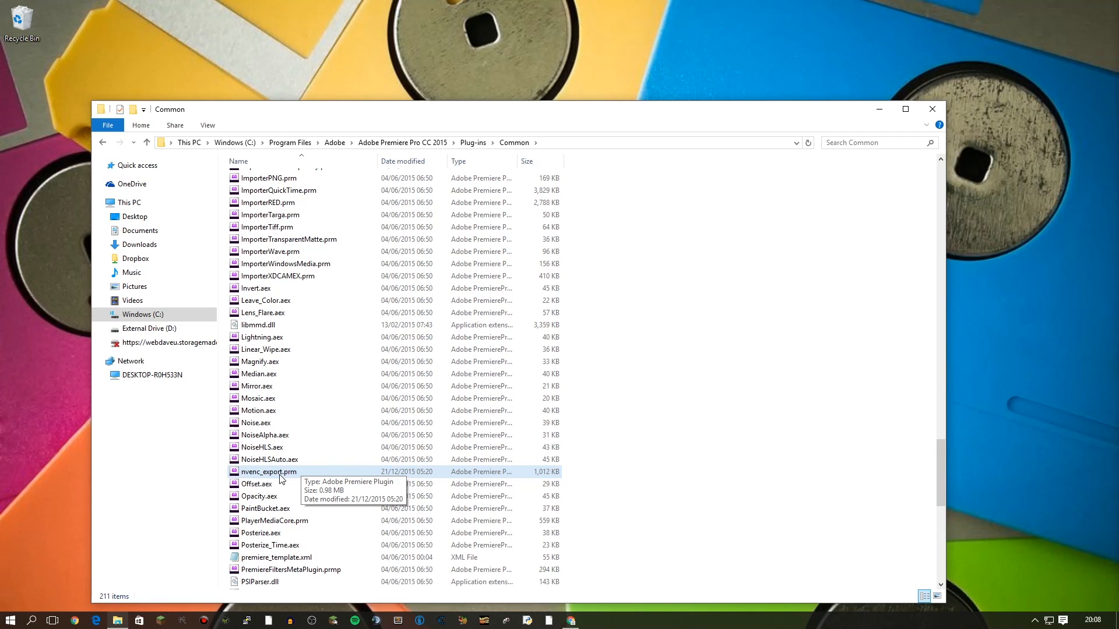
pyautogui.click(280, 475)
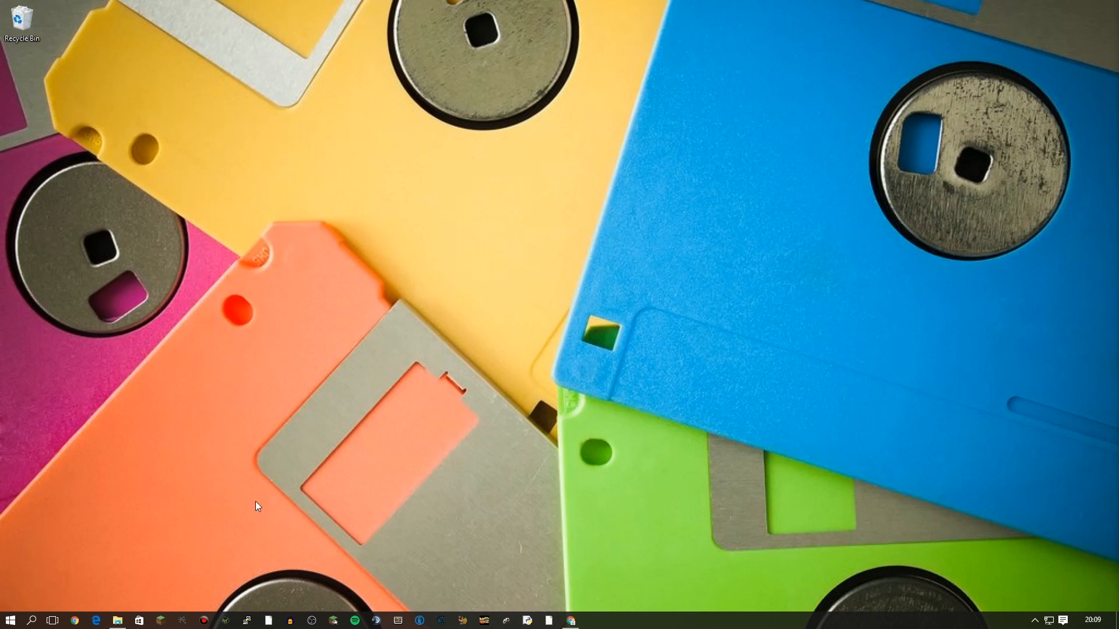
# Launch Chrome maximised and search Google for mkvmerge.
pyautogui.click(81, 625)
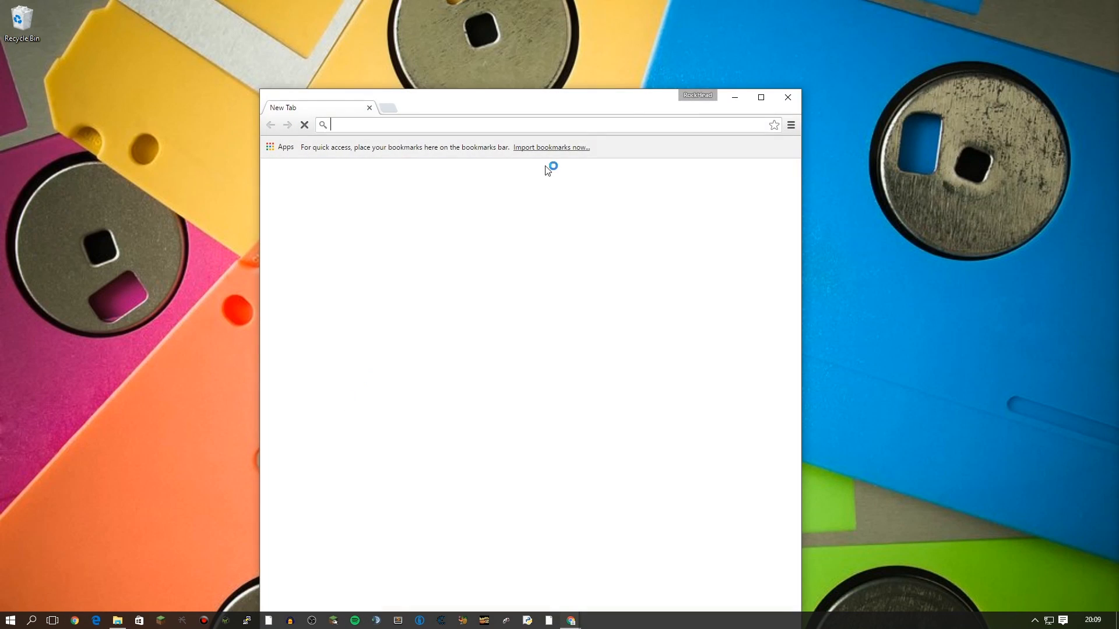
pyautogui.moveTo(589, 111); pyautogui.dragTo(552, 5)
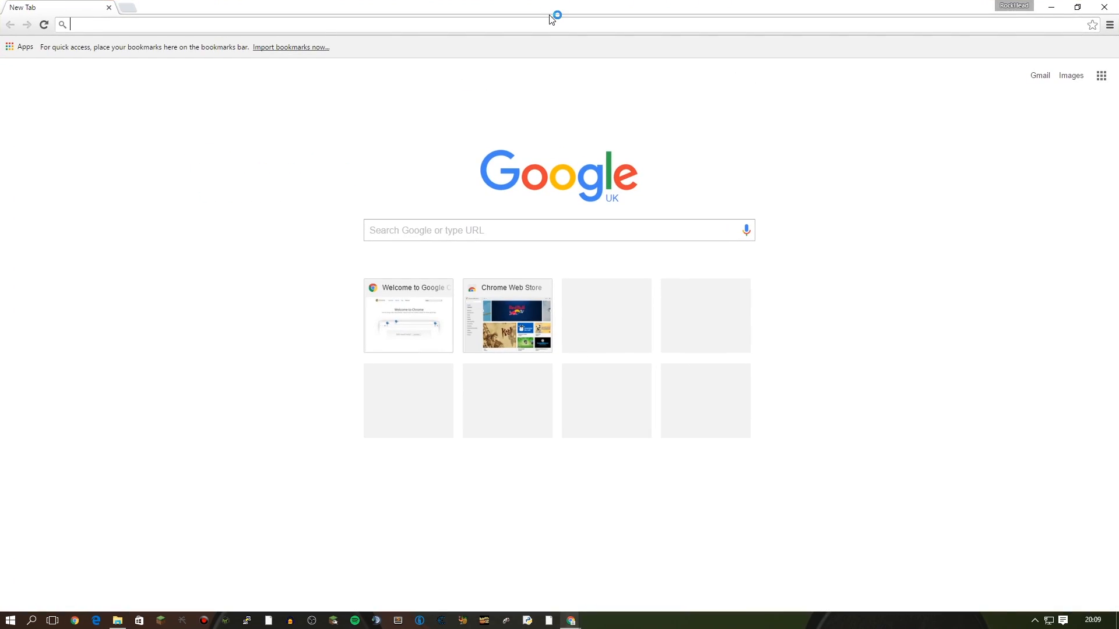
pyautogui.write('mkv')
pyautogui.press('Down')
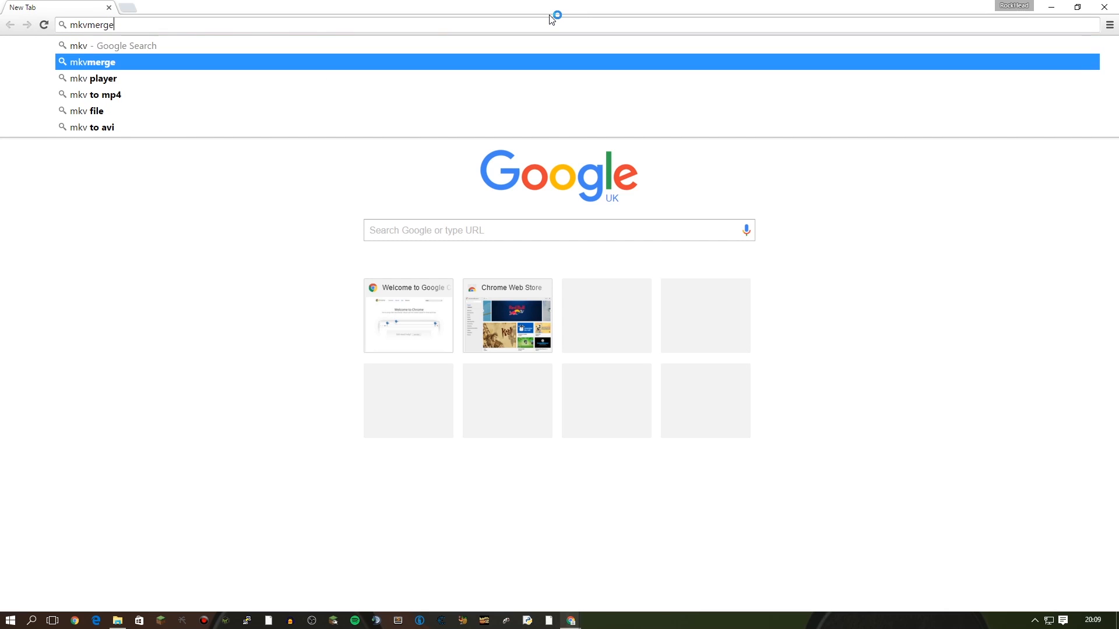
pyautogui.press('Return')
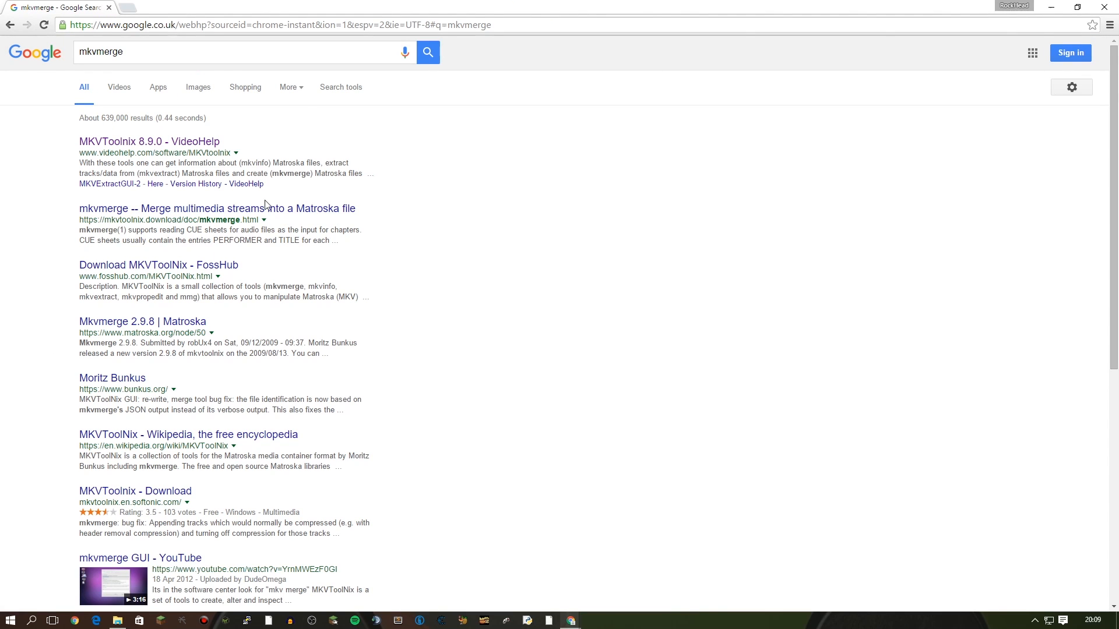
# Open the VideoHelp MKVToolnix result and download the 64-bit 8.9.0 installer.
pyautogui.moveTo(169, 52); pyautogui.dragTo(5, 59)
pyautogui.click(687, 226)
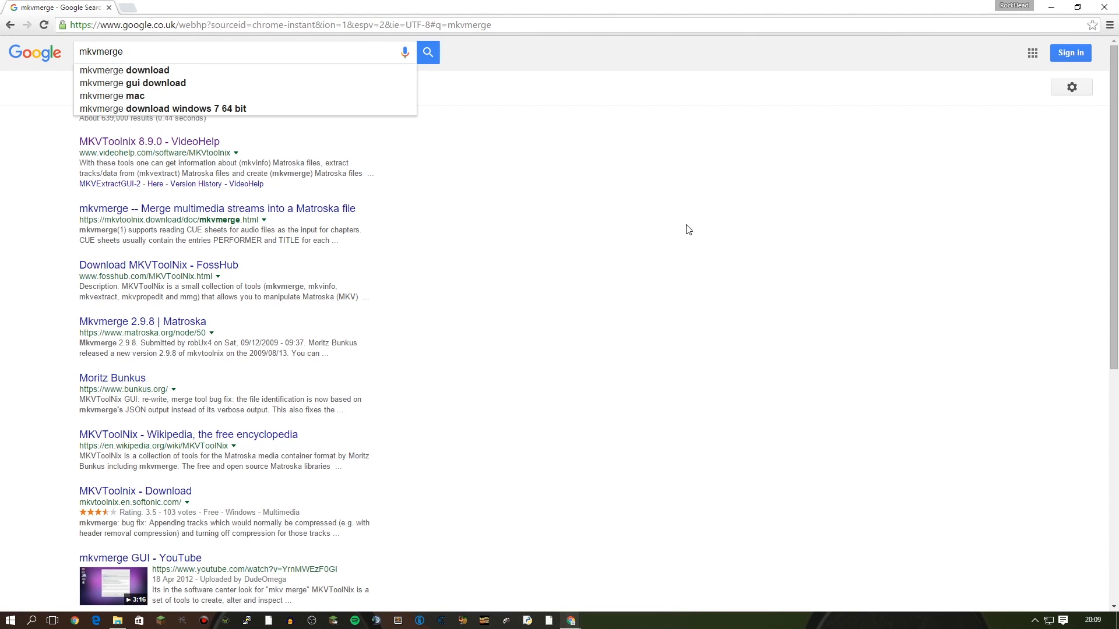
pyautogui.click(140, 143)
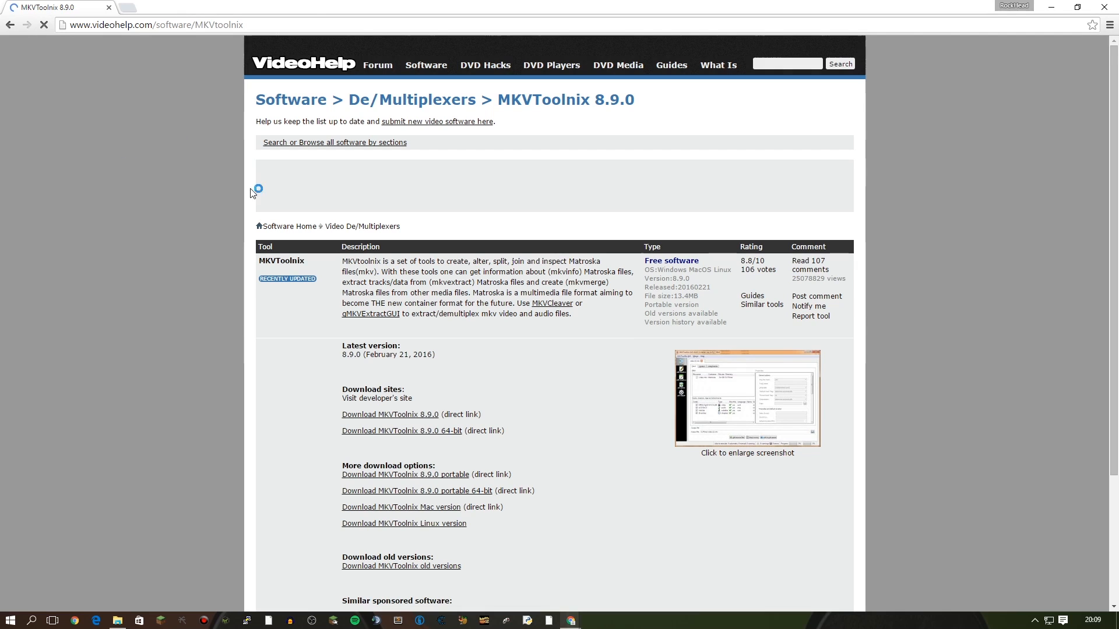
pyautogui.click(428, 433)
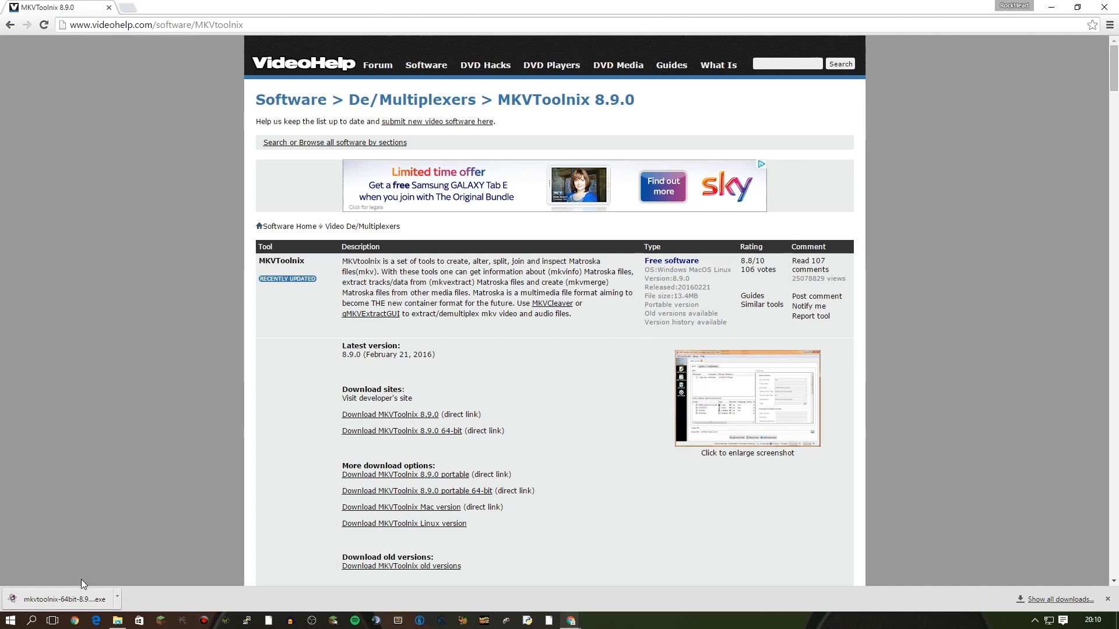
pyautogui.hotkey('ctrl', 'l')
pyautogui.press('BackSpace')
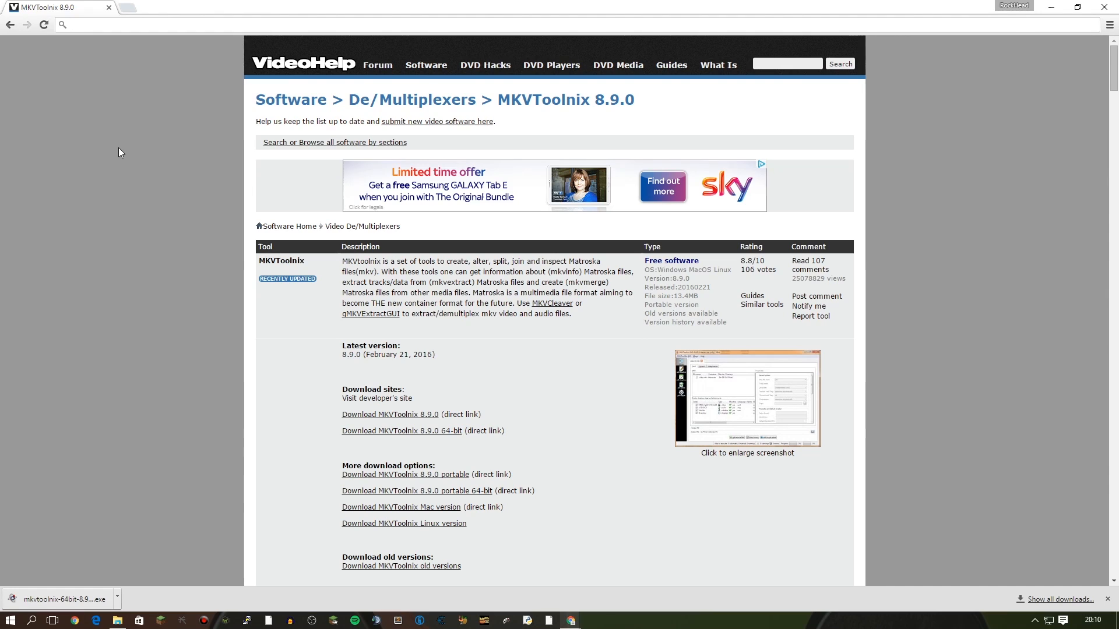
# Search for 'nero aac download' and open the Nero AAC Codec result.
pyautogui.write('neroacc')
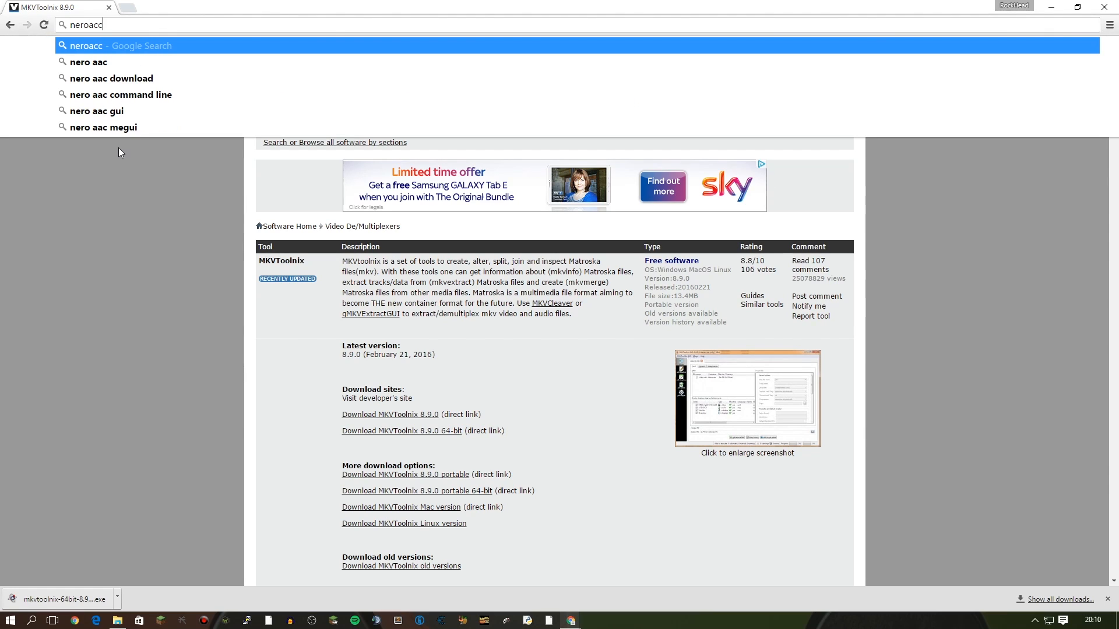
pyautogui.press('Down')
pyautogui.press('Down')
pyautogui.press('Return')
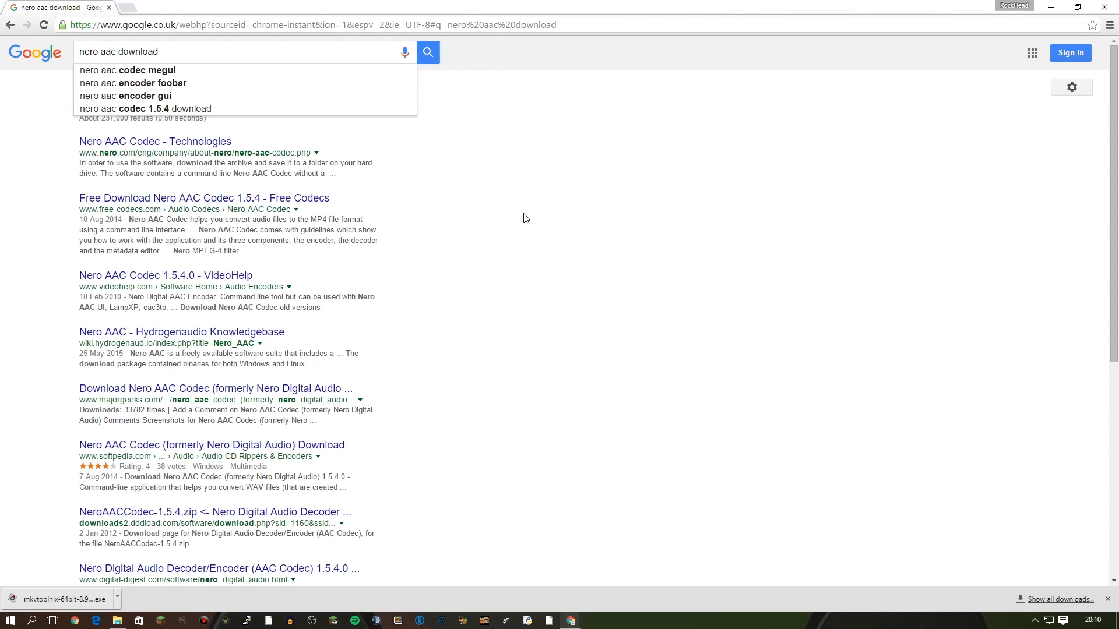
pyautogui.click(178, 146)
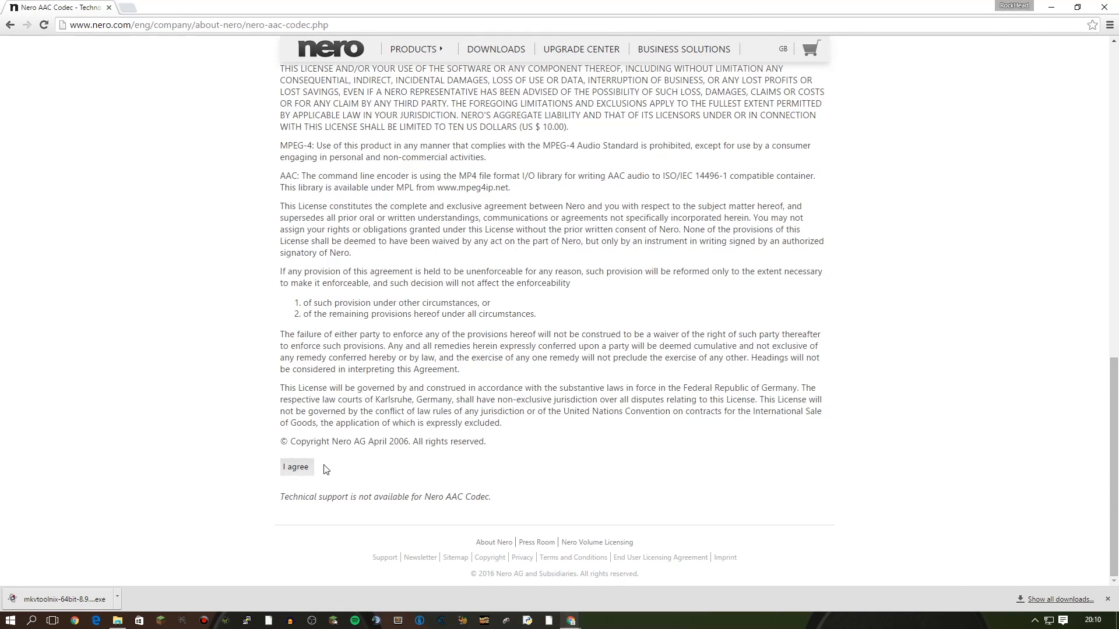
# Accept the licence, untick the newsletter, enter an e-mail address and download the codec zip.
pyautogui.click(302, 467)
pyautogui.scroll(-2, 169, 472)
pyautogui.scroll(-1, 170, 472)
pyautogui.click(296, 433)
pyautogui.click(293, 410)
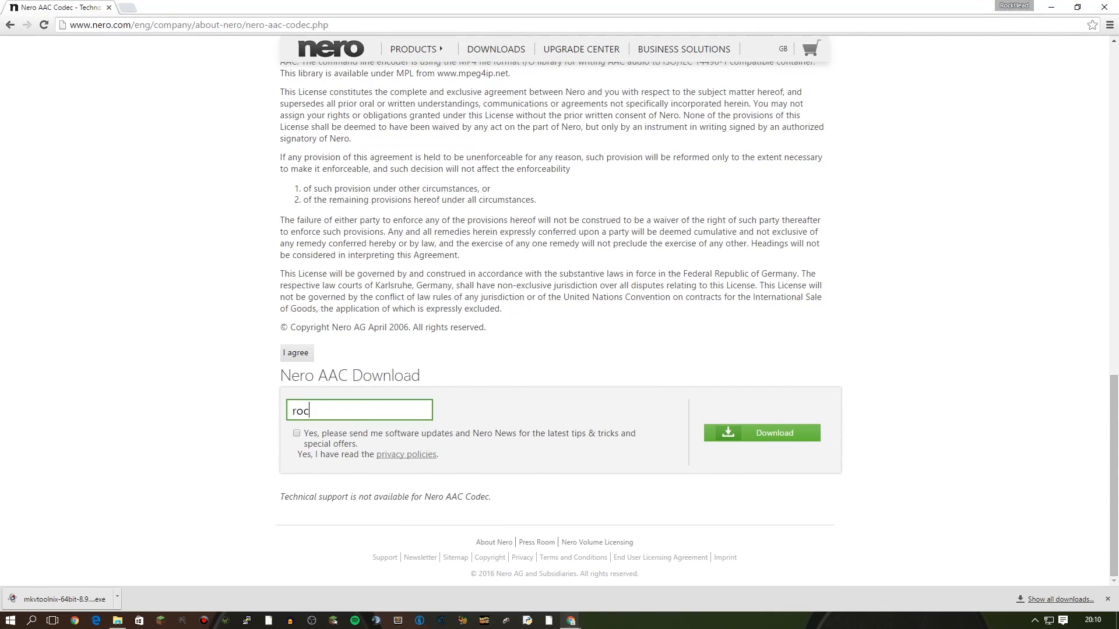
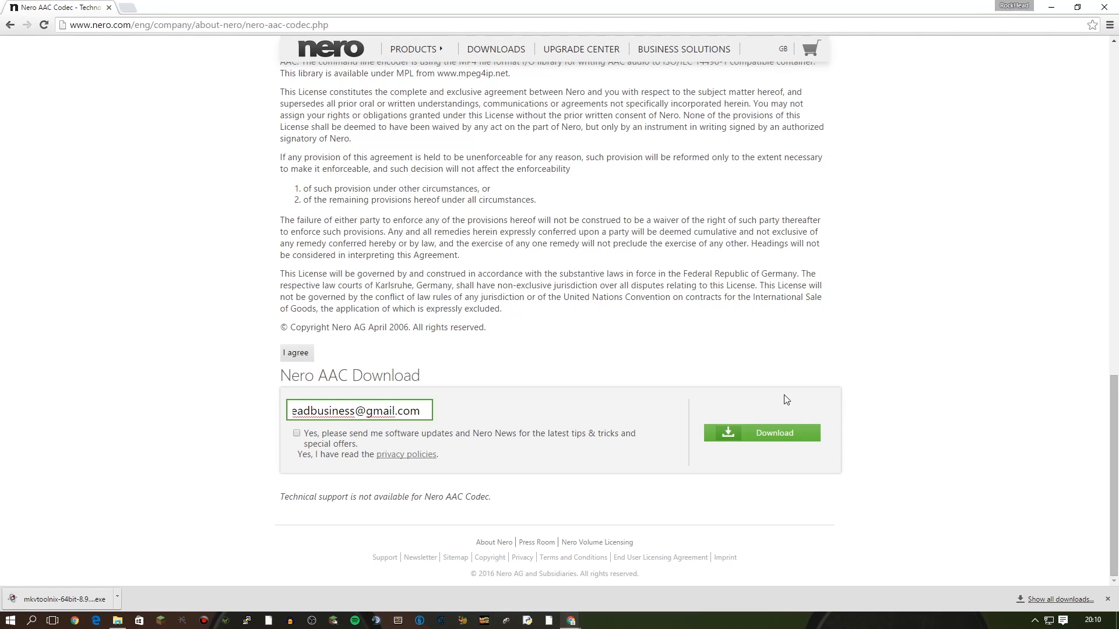
pyautogui.click(764, 433)
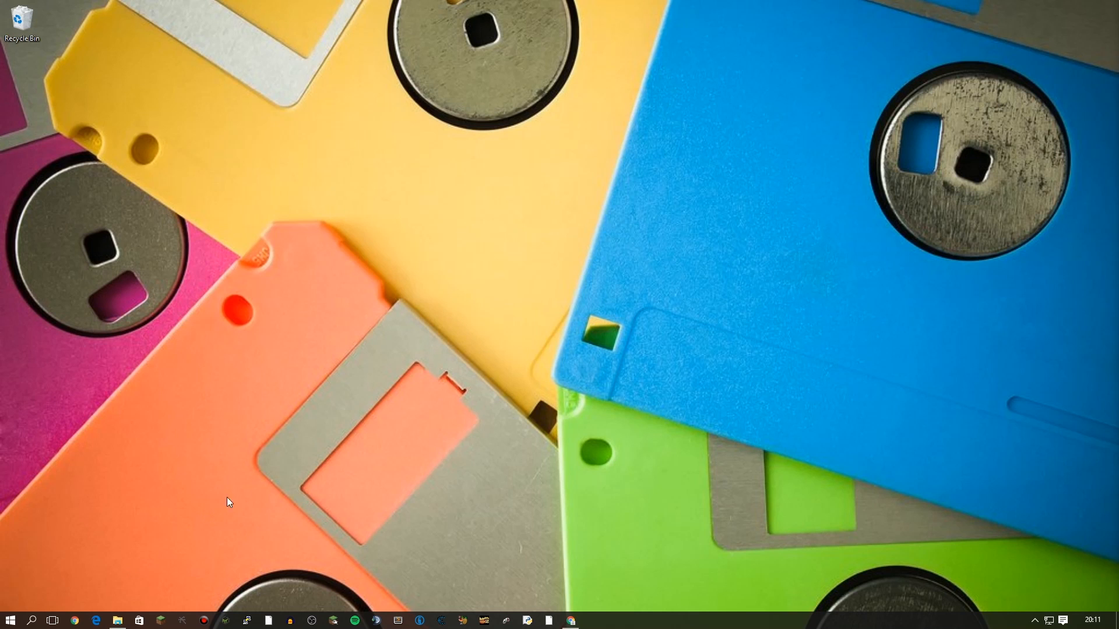
# Search Windows for 'premier' and launch Adobe Premiere Pro CC 2015 from the results.
pyautogui.press('super+s')
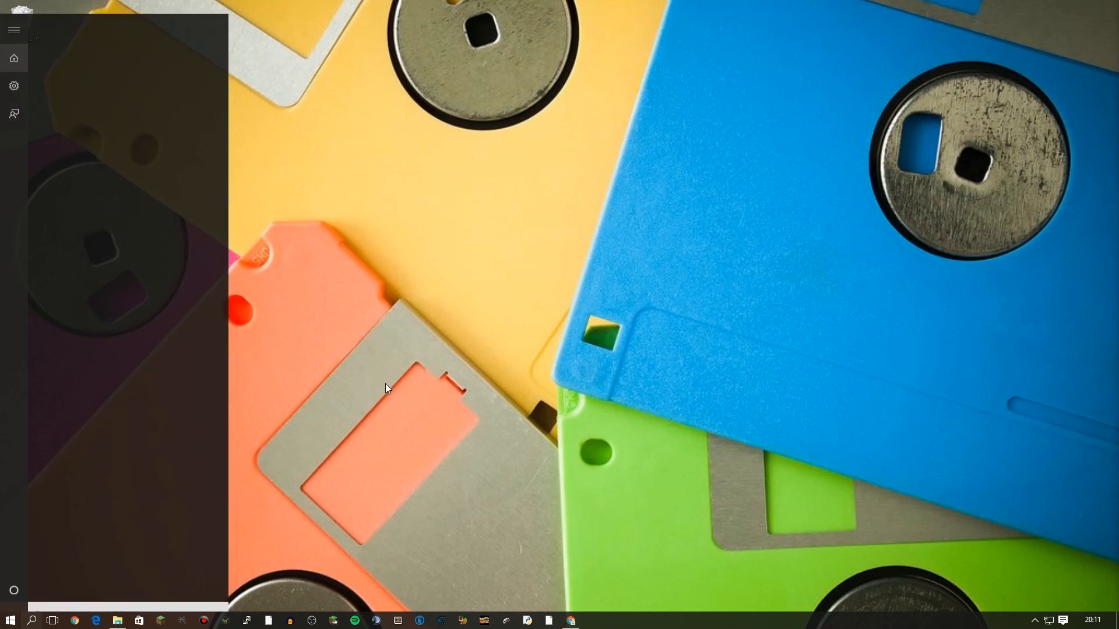
pyautogui.write('premier')
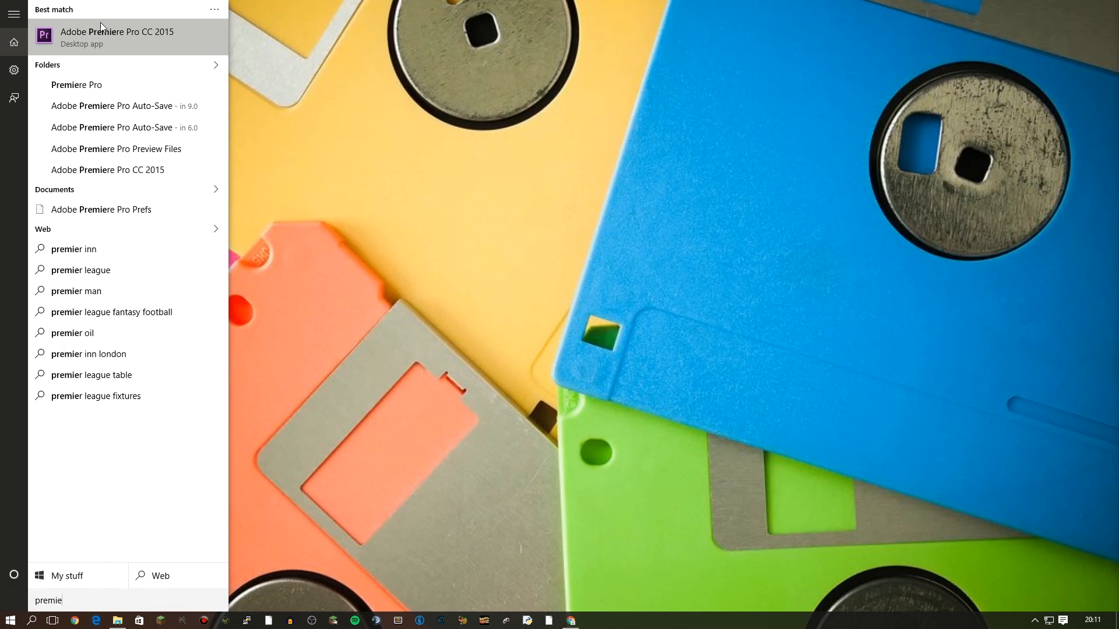
pyautogui.click(106, 29)
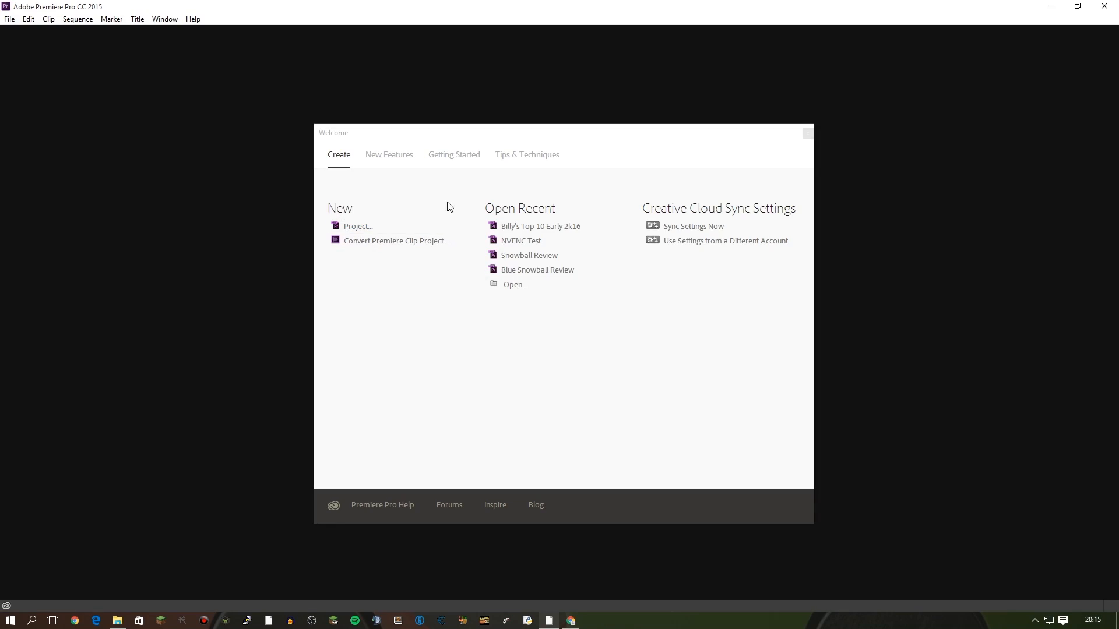
# Create a new project named 'Nvidia Test' using the Mercury GPU Acceleration (CUDA) renderer.
pyautogui.click(387, 226)
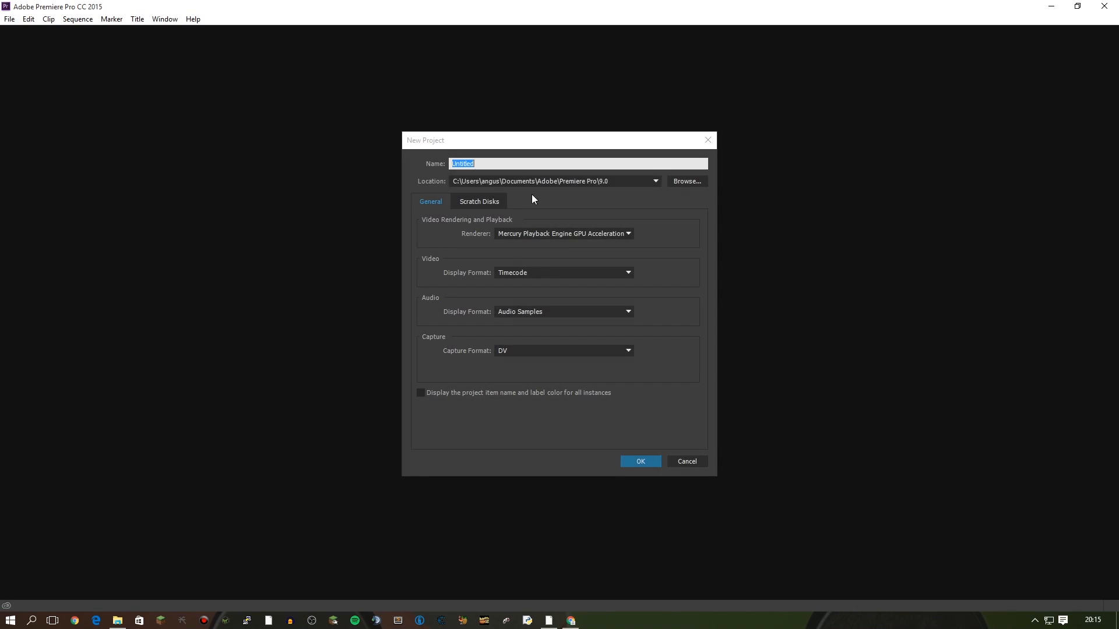
pyautogui.click(527, 235)
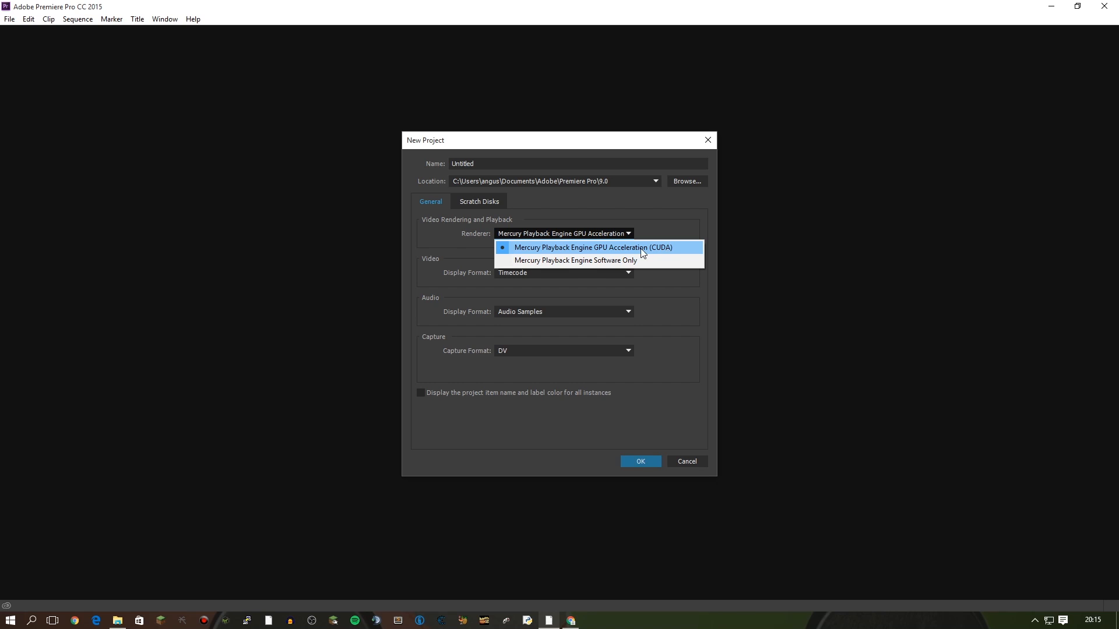
pyautogui.click(673, 247)
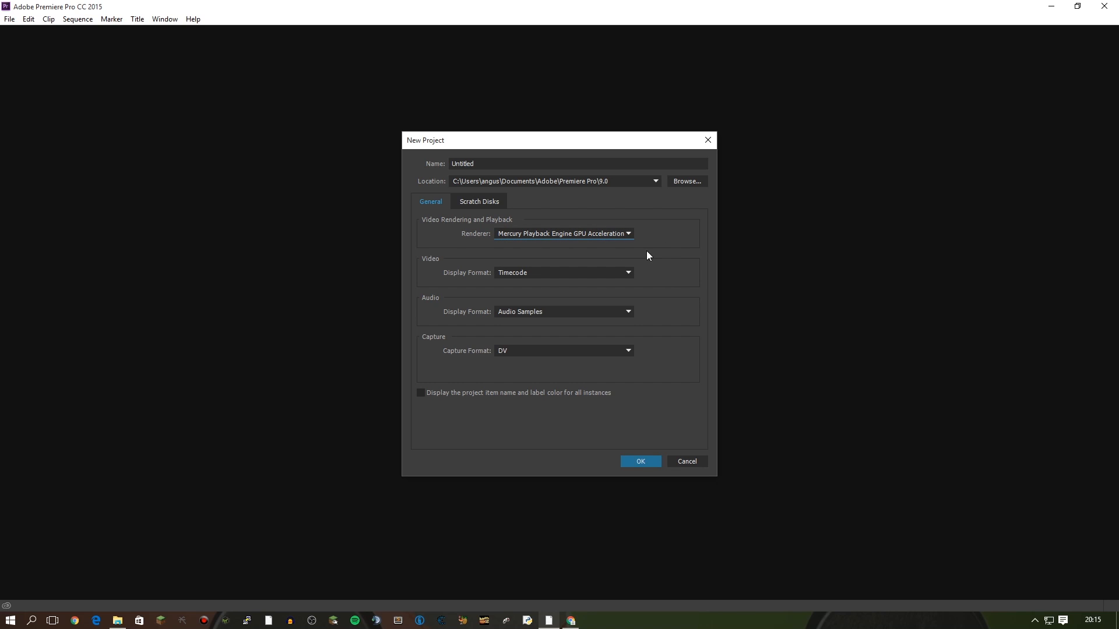
pyautogui.hotkey('shift', 'Tab')
pyautogui.hotkey('shift', 'Tab')
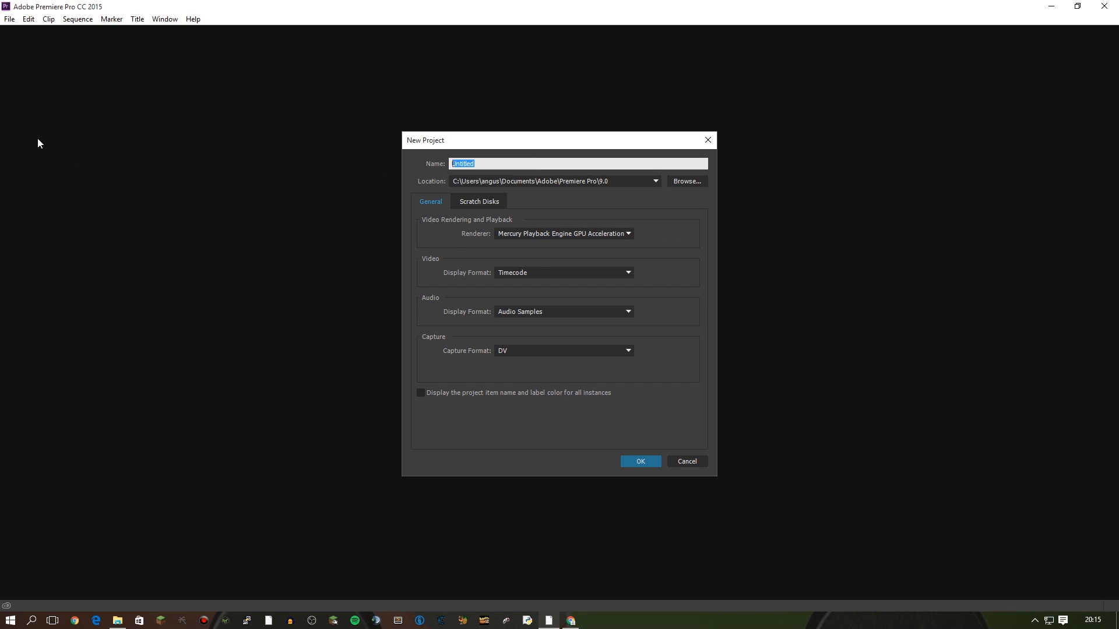
pyautogui.press('BackSpace')
pyautogui.write('Nvidia Test')
pyautogui.press('Return')
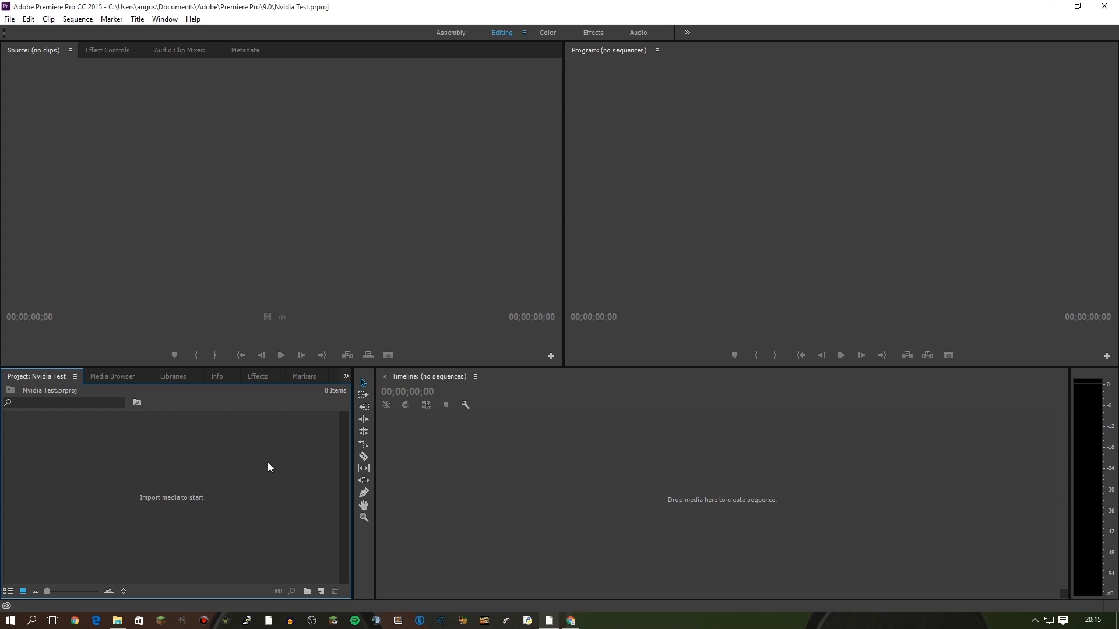
# Start a new sequence with Custom editing mode and a 60 fps timebase.
pyautogui.rightClick(165, 481)
pyautogui.moveTo(243, 527)
pyautogui.click(318, 401)
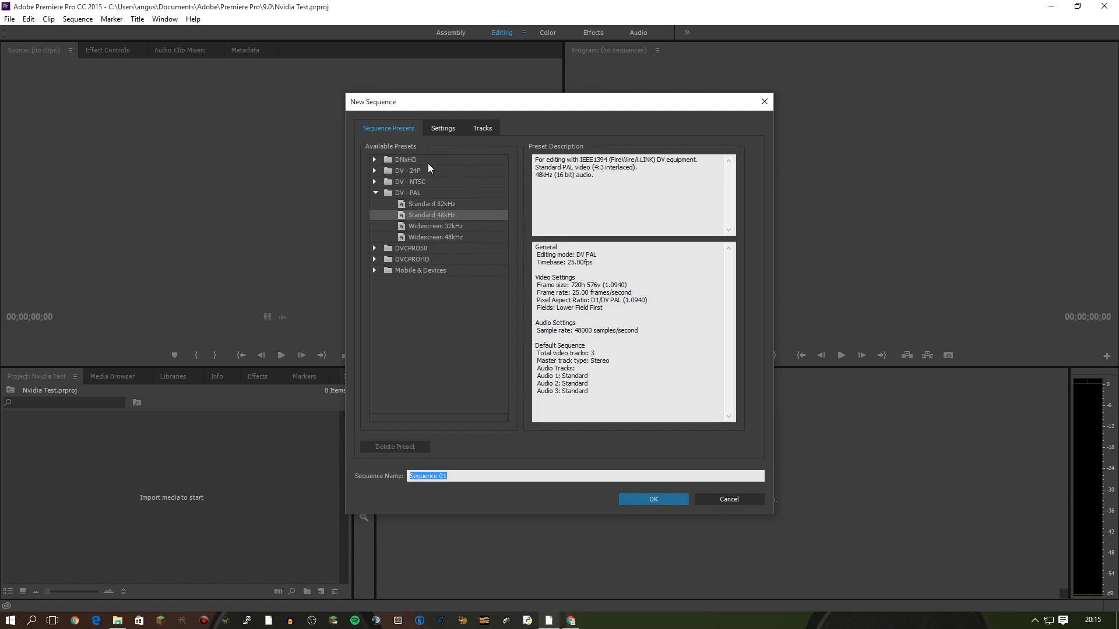
pyautogui.click(444, 129)
pyautogui.click(473, 147)
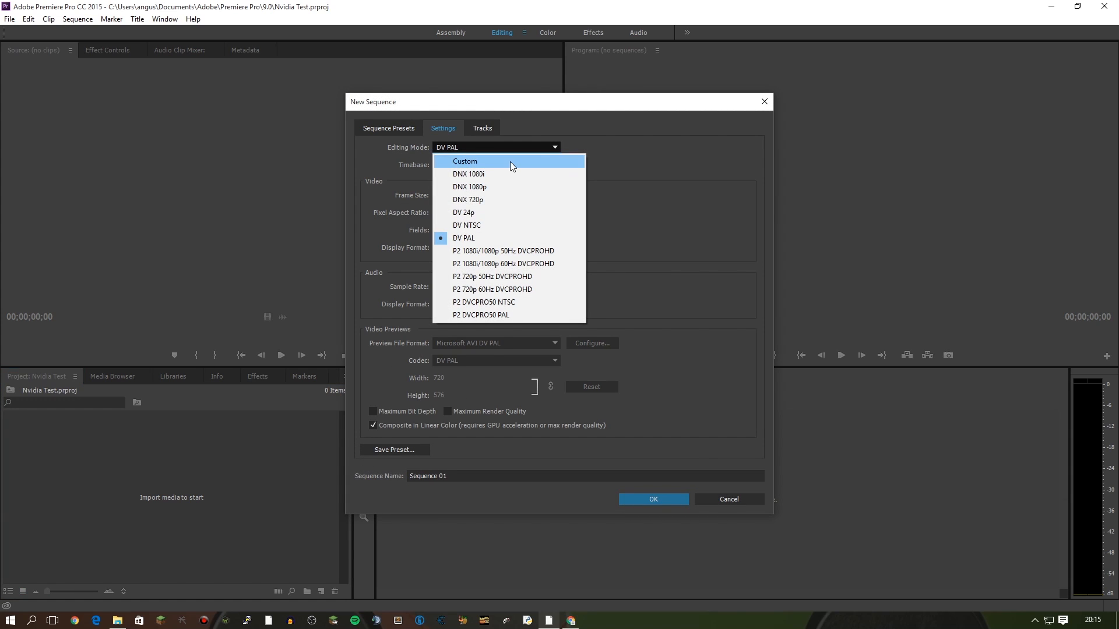
pyautogui.click(509, 162)
pyautogui.click(477, 167)
pyautogui.click(497, 320)
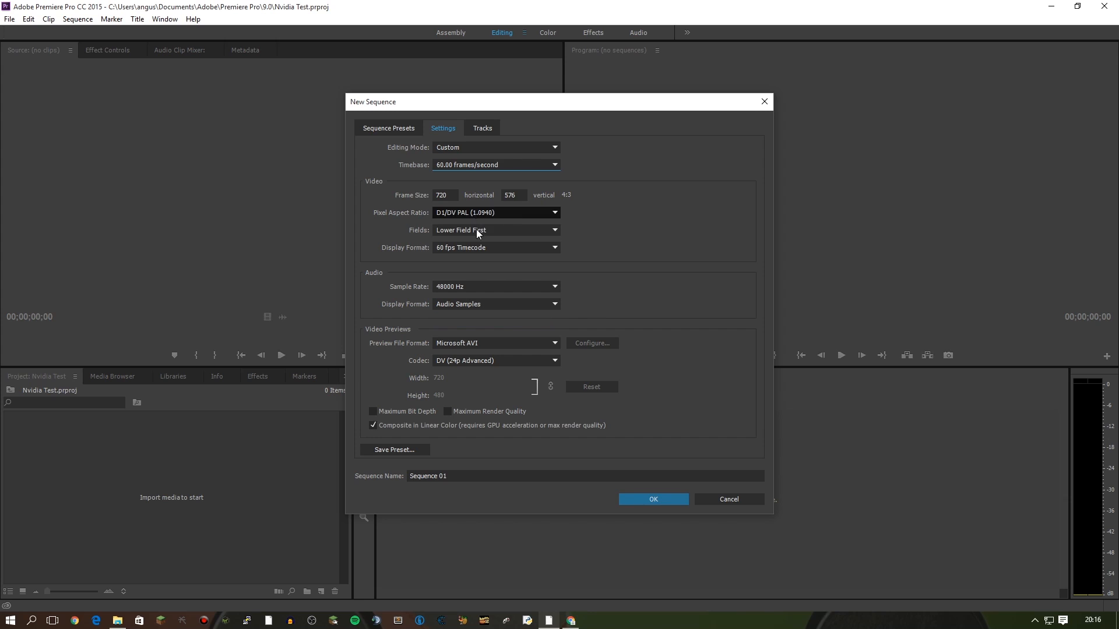
# Give the sequence square pixels and a 1920×1080 frame size, then create it.
pyautogui.click(466, 213)
pyautogui.click(466, 226)
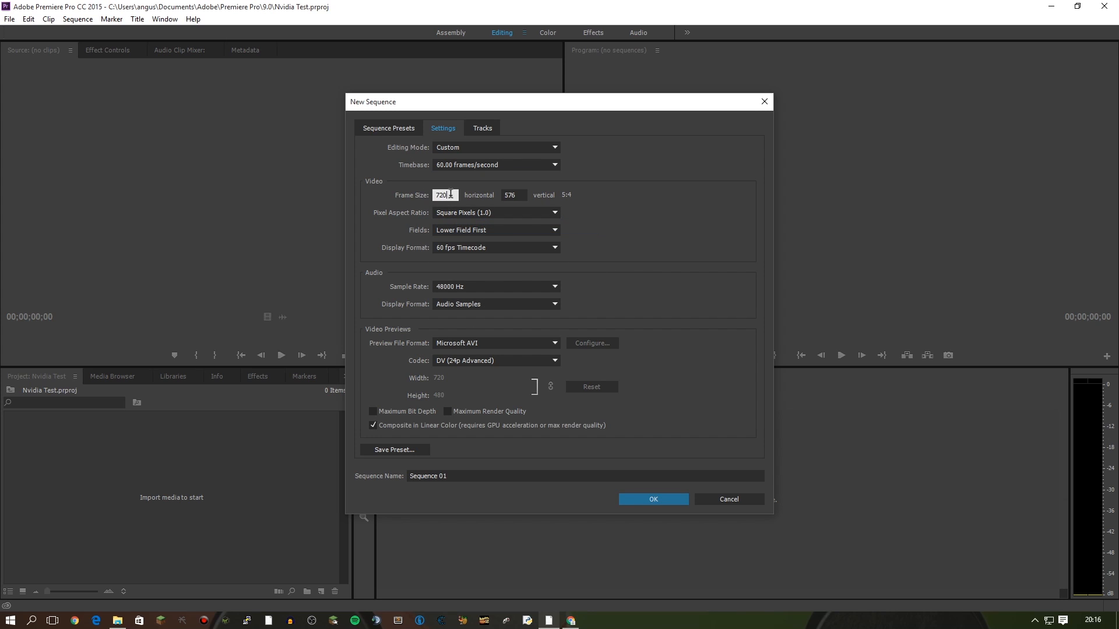
pyautogui.write('1920')
pyautogui.press('Tab')
pyautogui.write('1080')
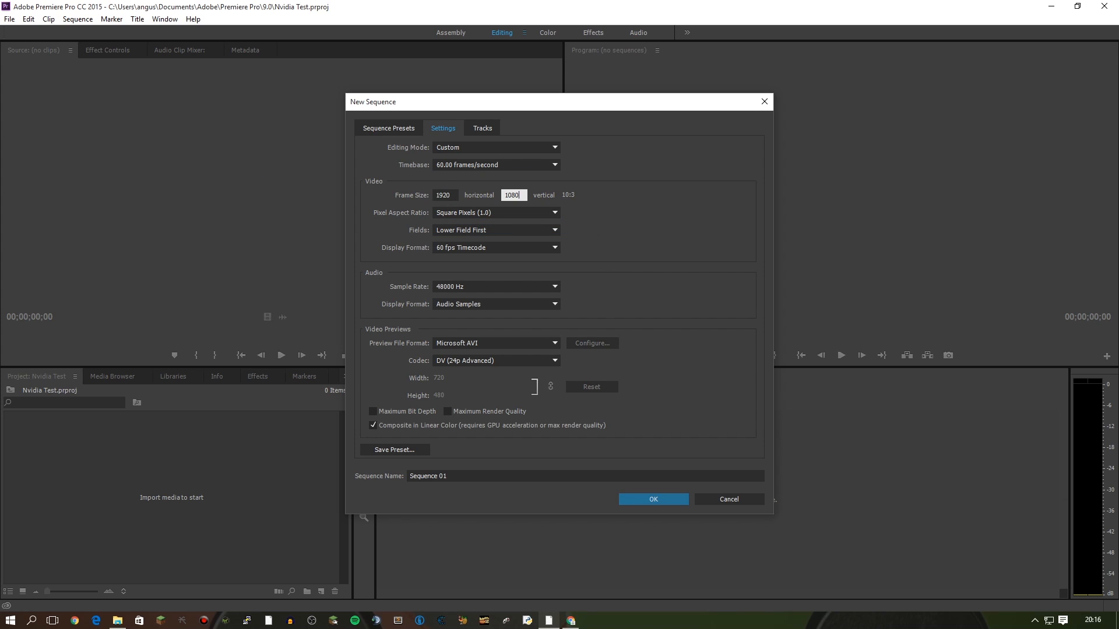
pyautogui.click(652, 501)
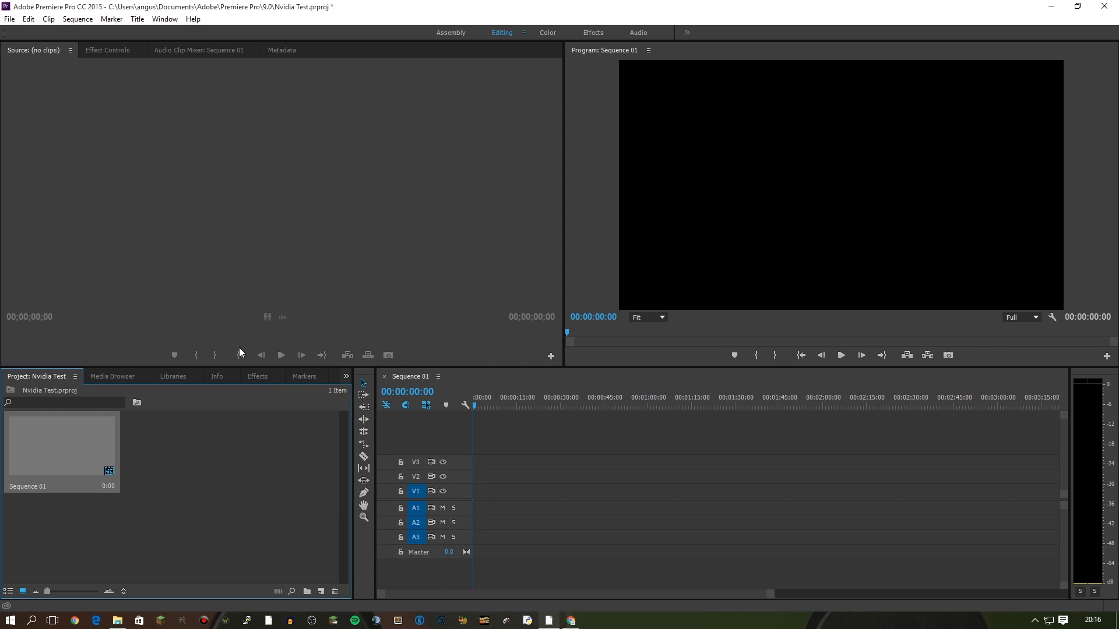
pyautogui.click(9, 18)
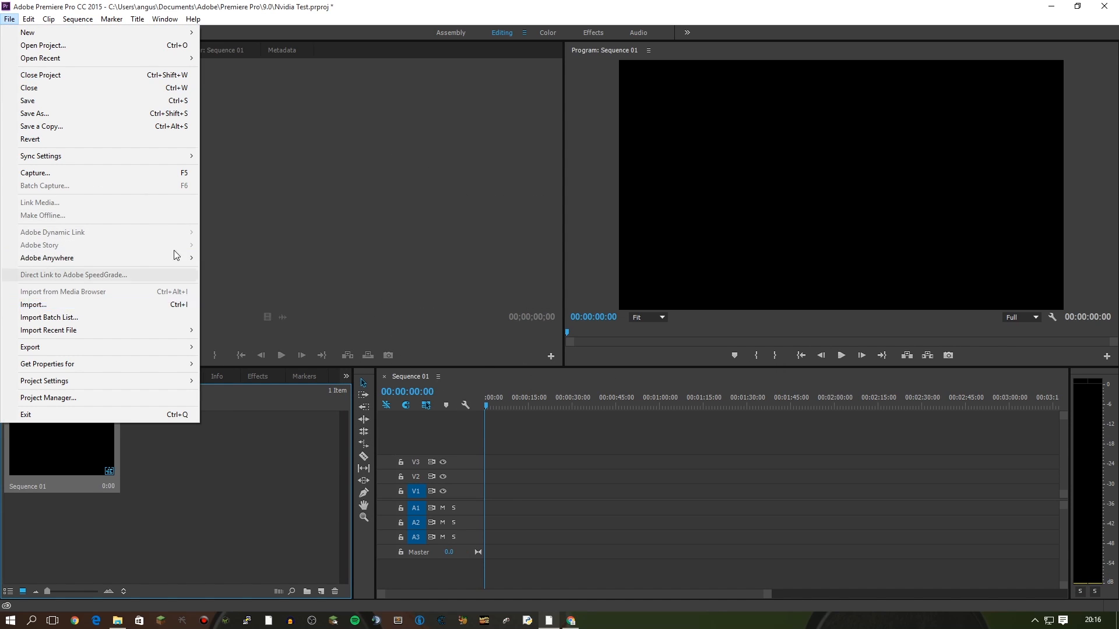
pyautogui.click(170, 304)
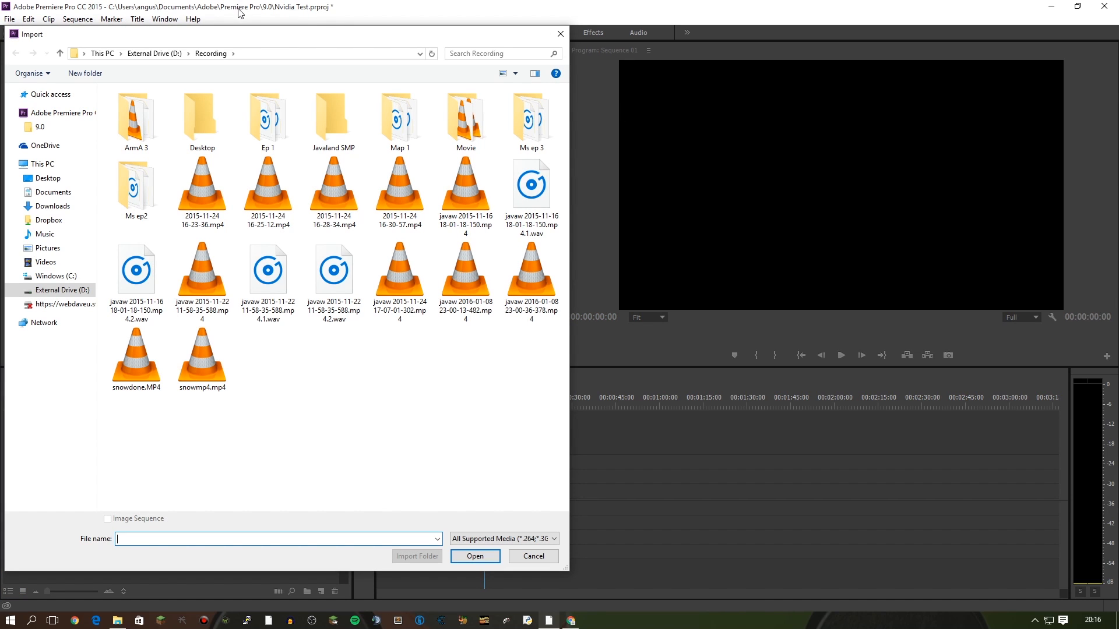
pyautogui.moveTo(243, 45); pyautogui.dragTo(387, 82)
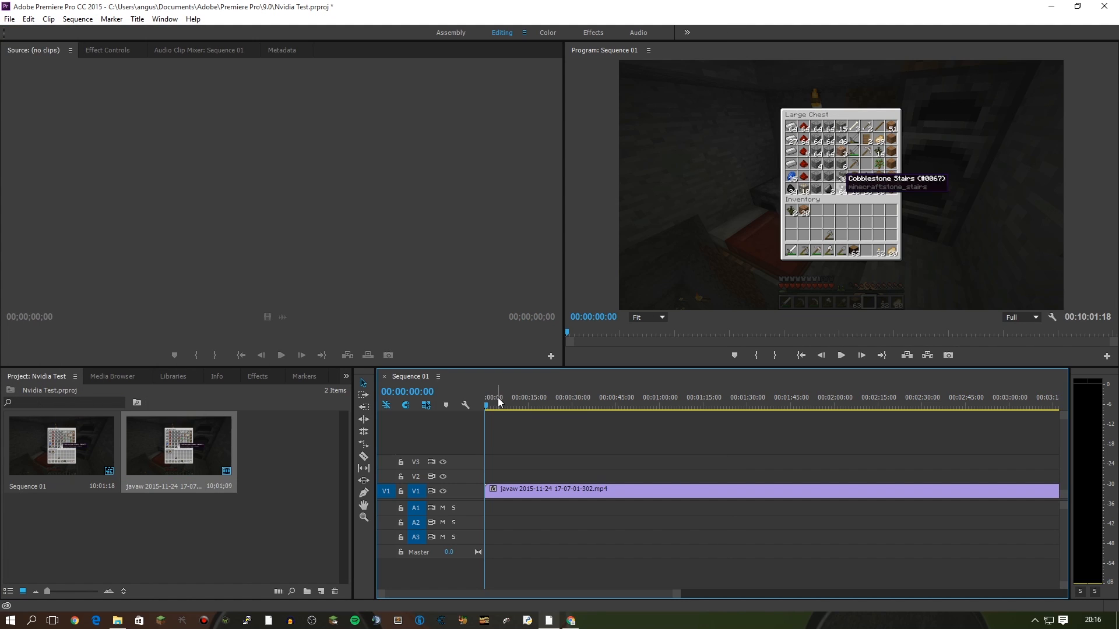
pyautogui.moveTo(498, 402); pyautogui.dragTo(665, 396)
pyautogui.press('Home')
pyautogui.click(9, 19)
# Open Export Settings for Sequence 01 with format NVENC_export 1.11 and the Custom preset.
pyautogui.moveTo(146, 347)
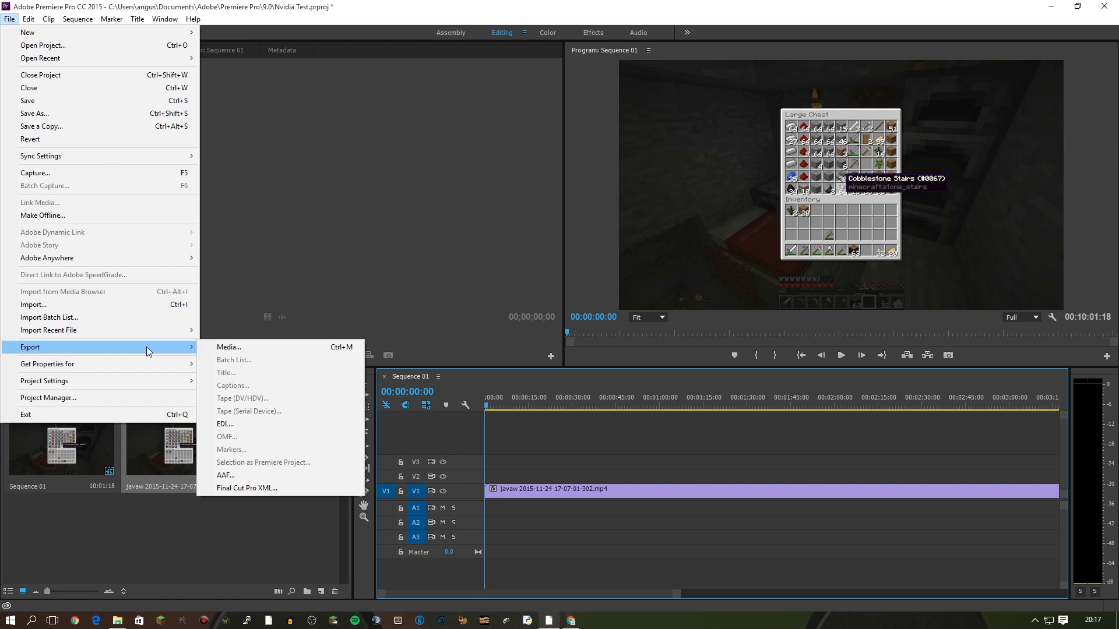
pyautogui.click(236, 348)
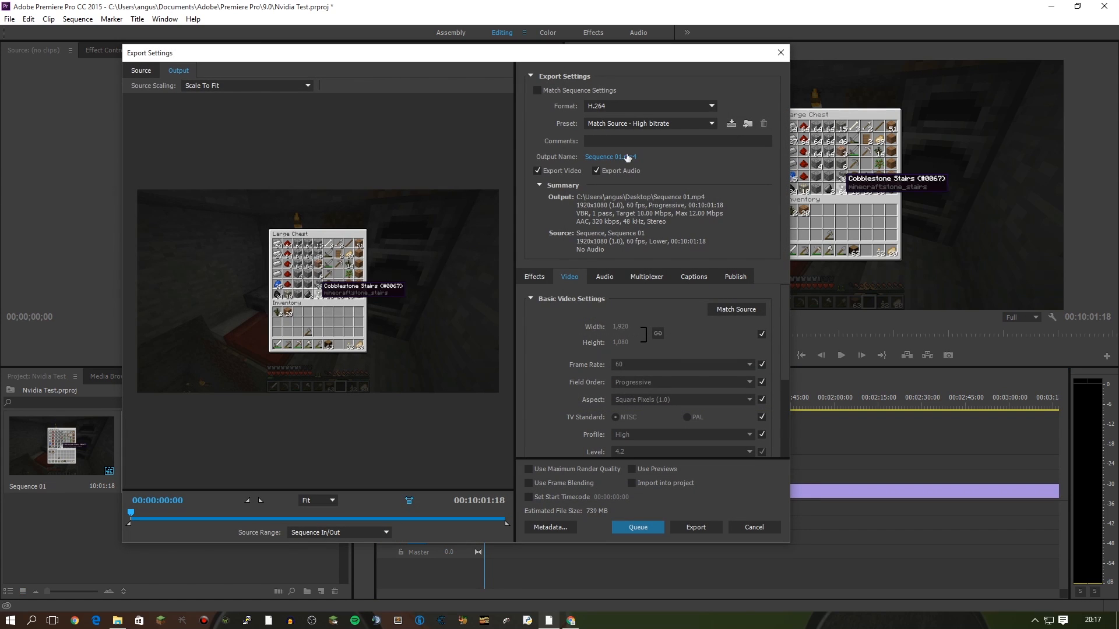
pyautogui.click(631, 107)
pyautogui.click(646, 324)
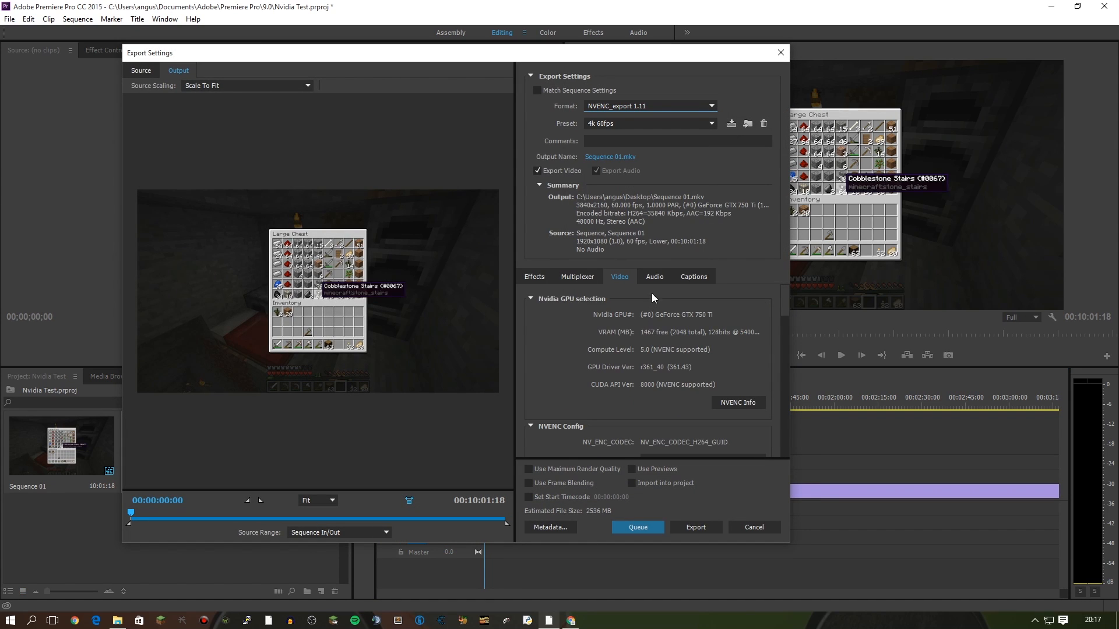
pyautogui.click(623, 123)
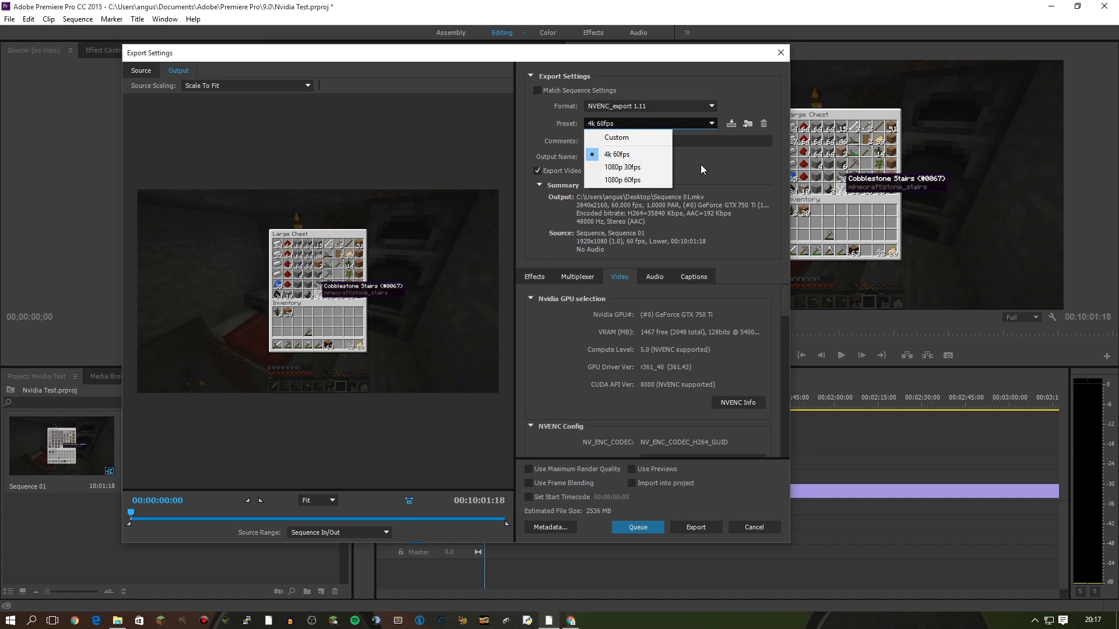
pyautogui.click(647, 137)
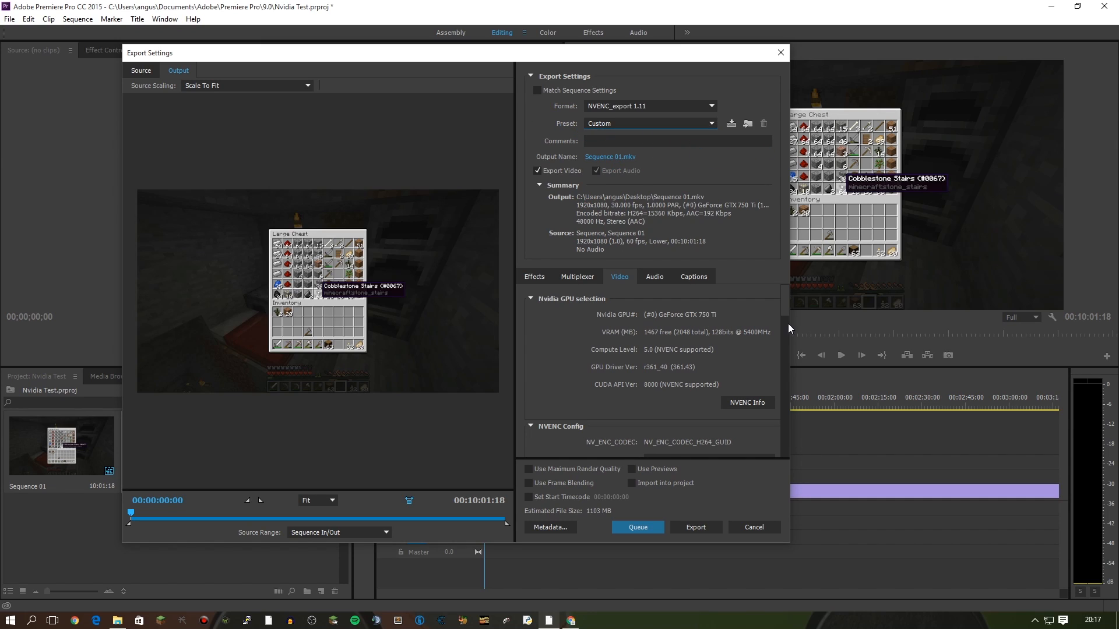
# Keep MKV as the multiplexer container and check the mkvmerge.exe path without changing it.
pyautogui.click(564, 278)
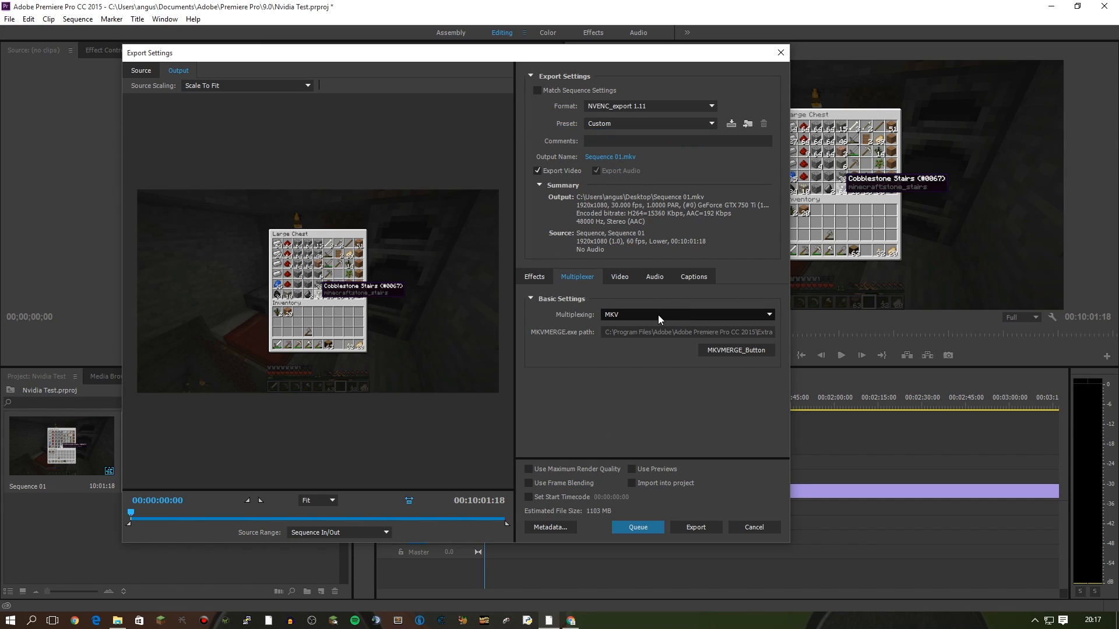
pyautogui.click(658, 315)
pyautogui.click(650, 367)
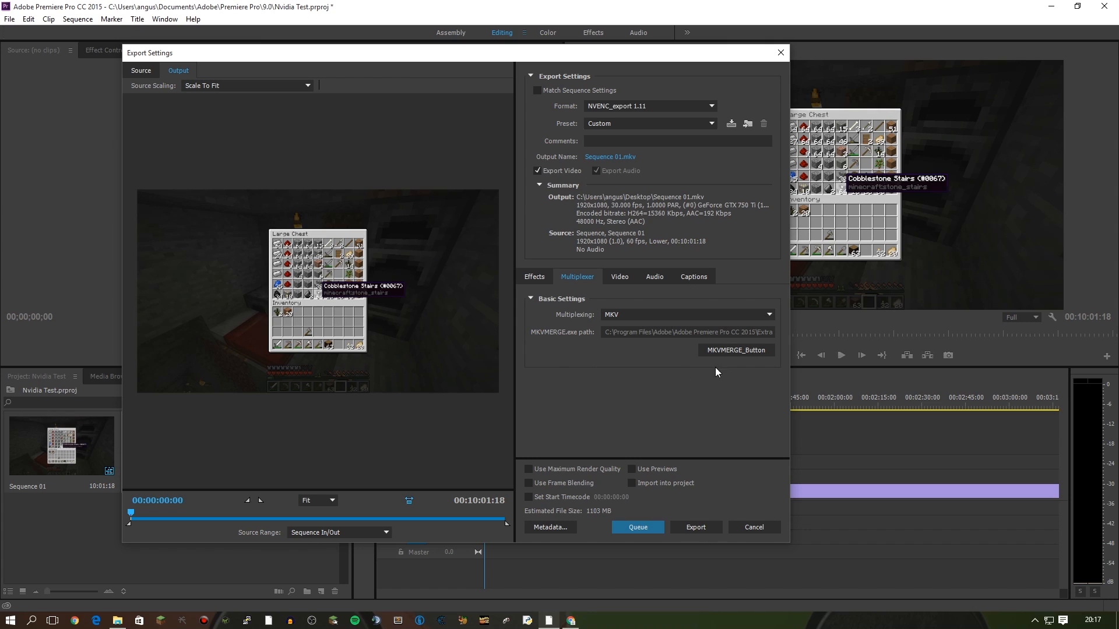
pyautogui.click(733, 350)
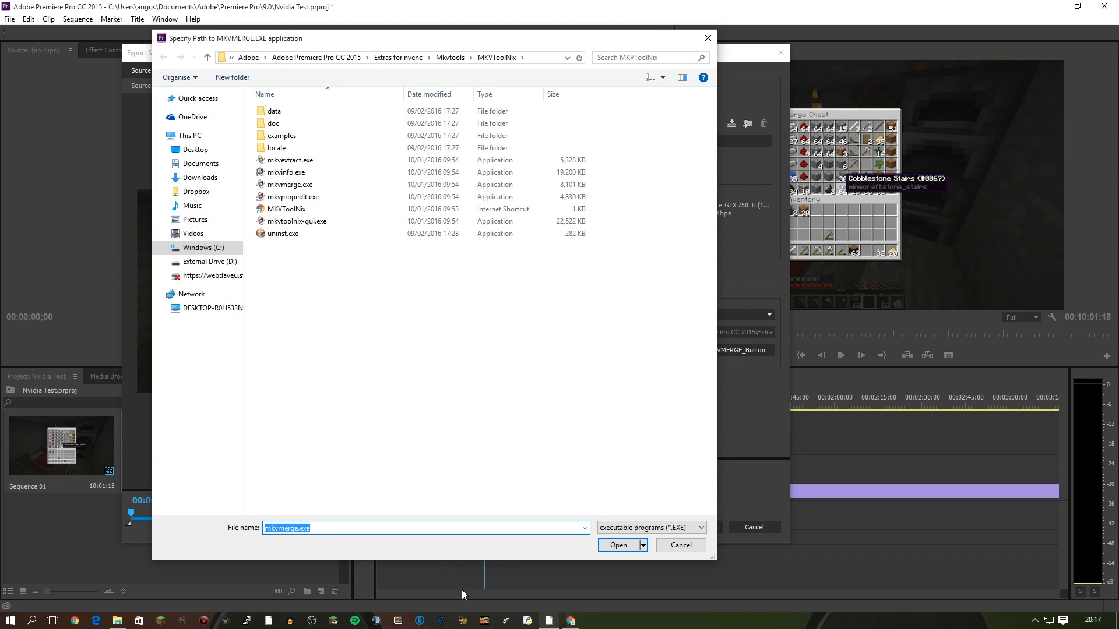
pyautogui.click(322, 529)
pyautogui.moveTo(318, 528); pyautogui.dragTo(264, 528)
pyautogui.click(385, 412)
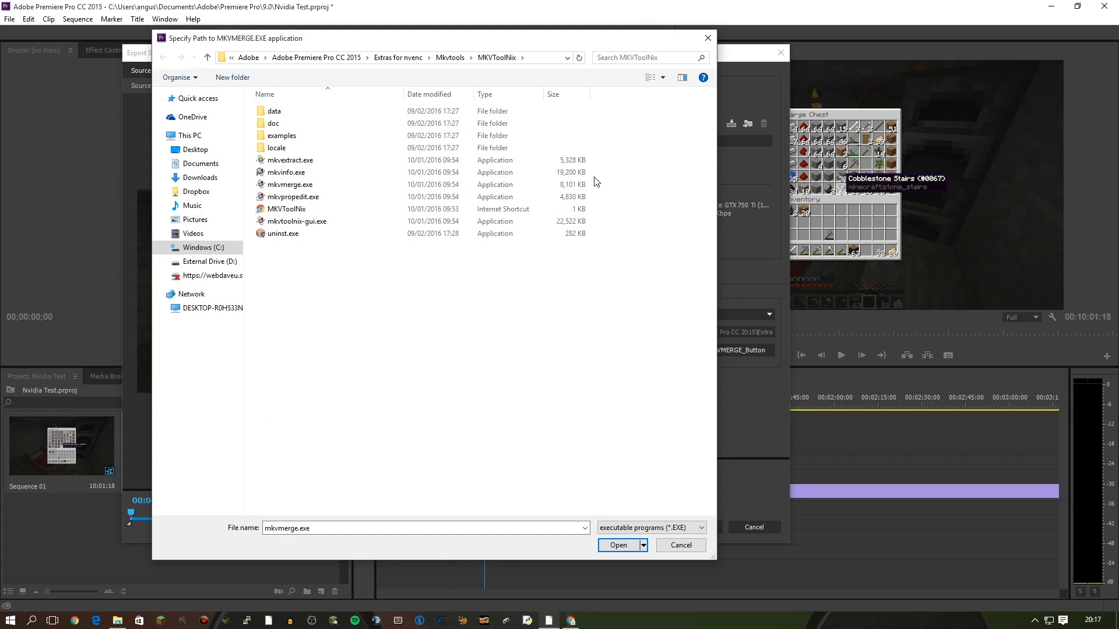
pyautogui.click(680, 547)
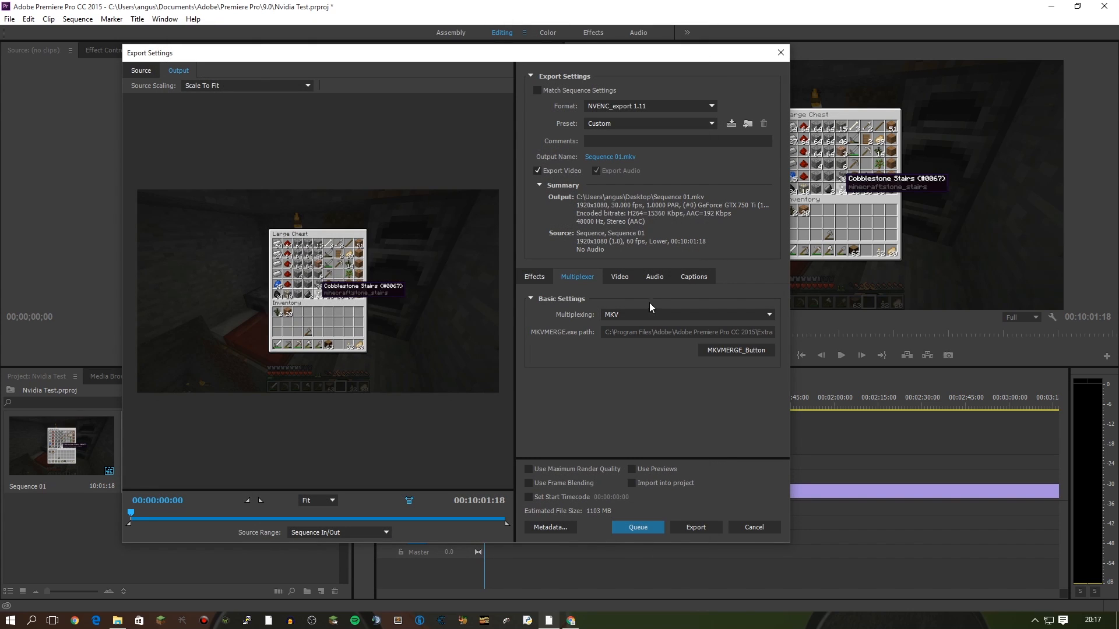
# Check the neroAacEnc path in the Audio settings without changing it.
pyautogui.click(650, 277)
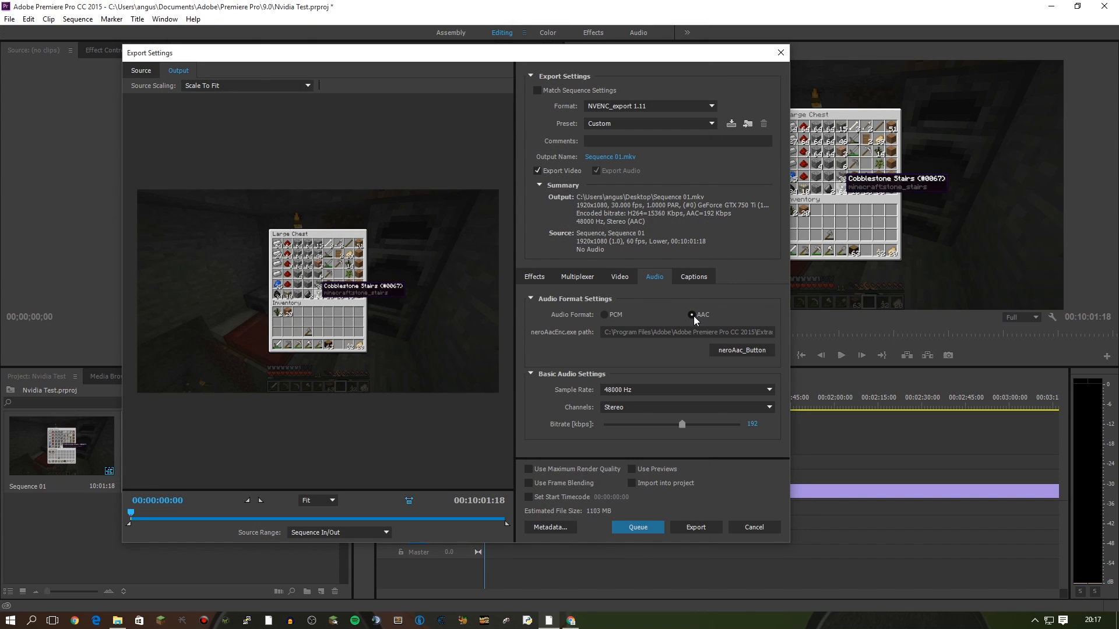
pyautogui.click(757, 353)
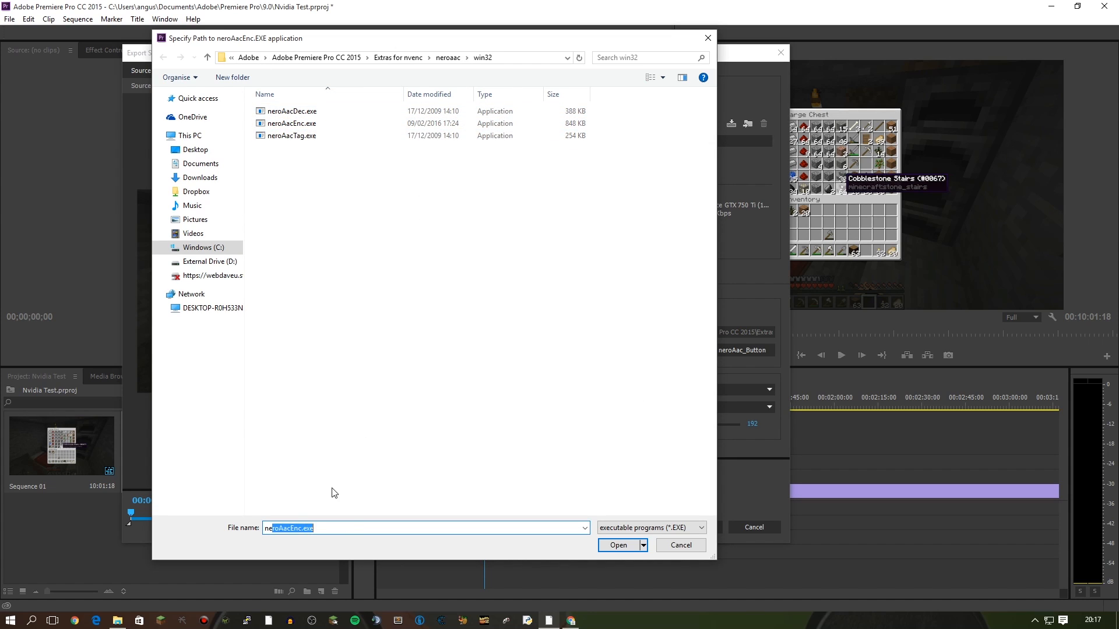
pyautogui.click(681, 543)
pyautogui.click(617, 277)
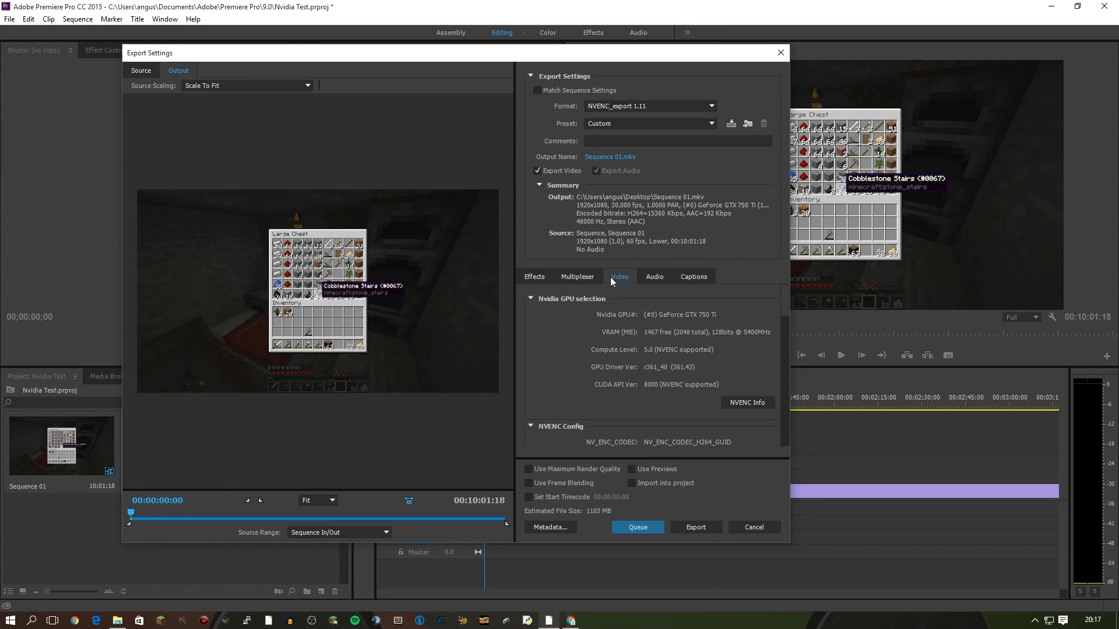
pyautogui.scroll(-9, 781, 322)
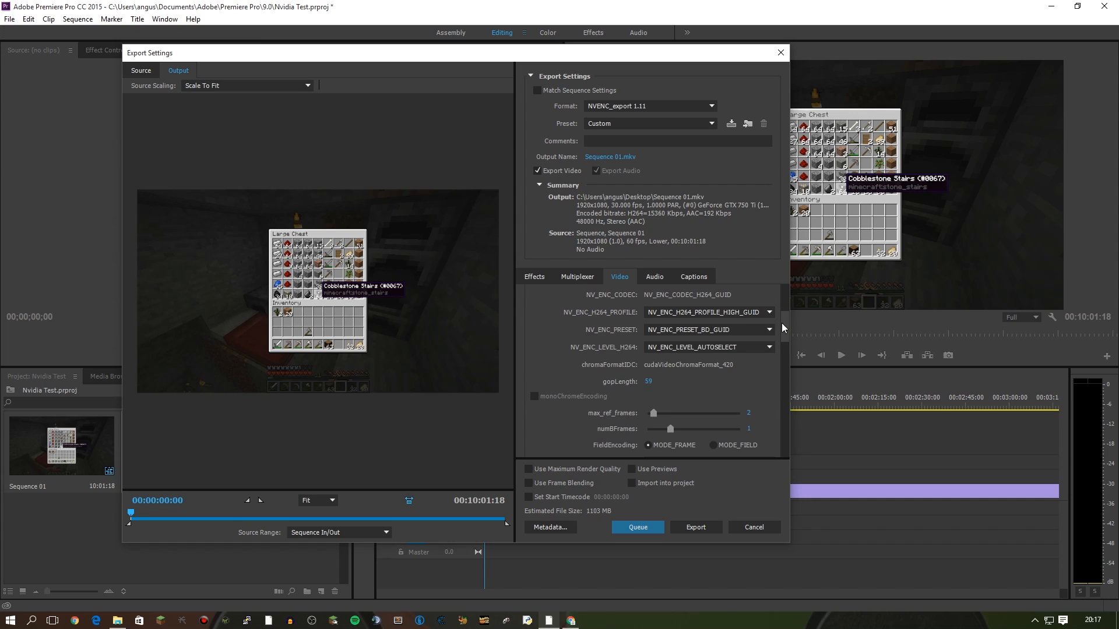
pyautogui.moveTo(782, 336); pyautogui.dragTo(775, 354)
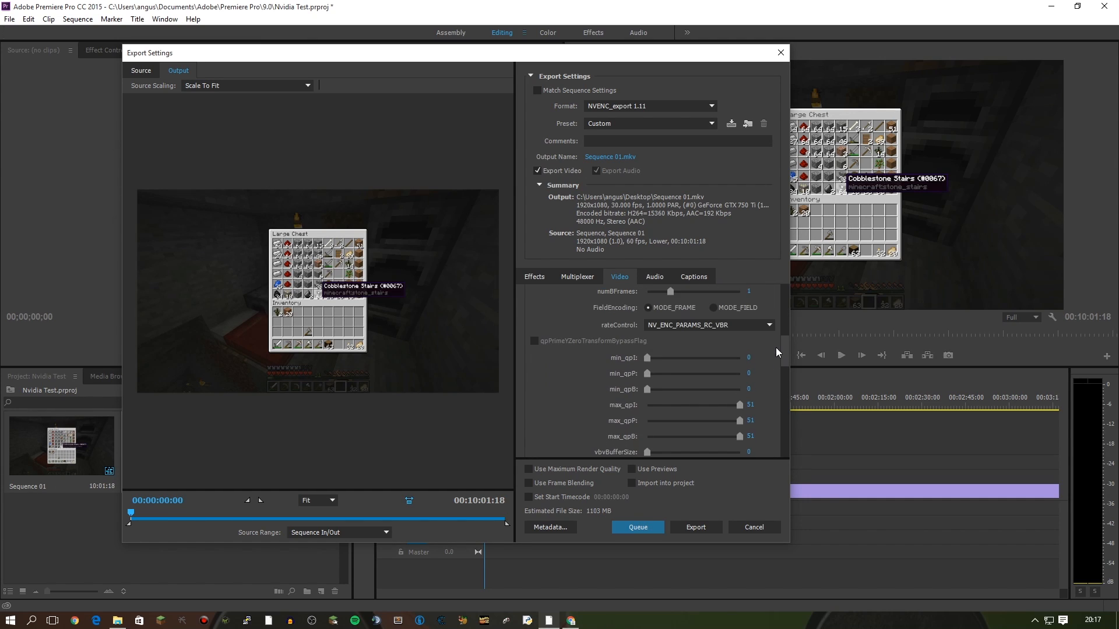
pyautogui.click(702, 326)
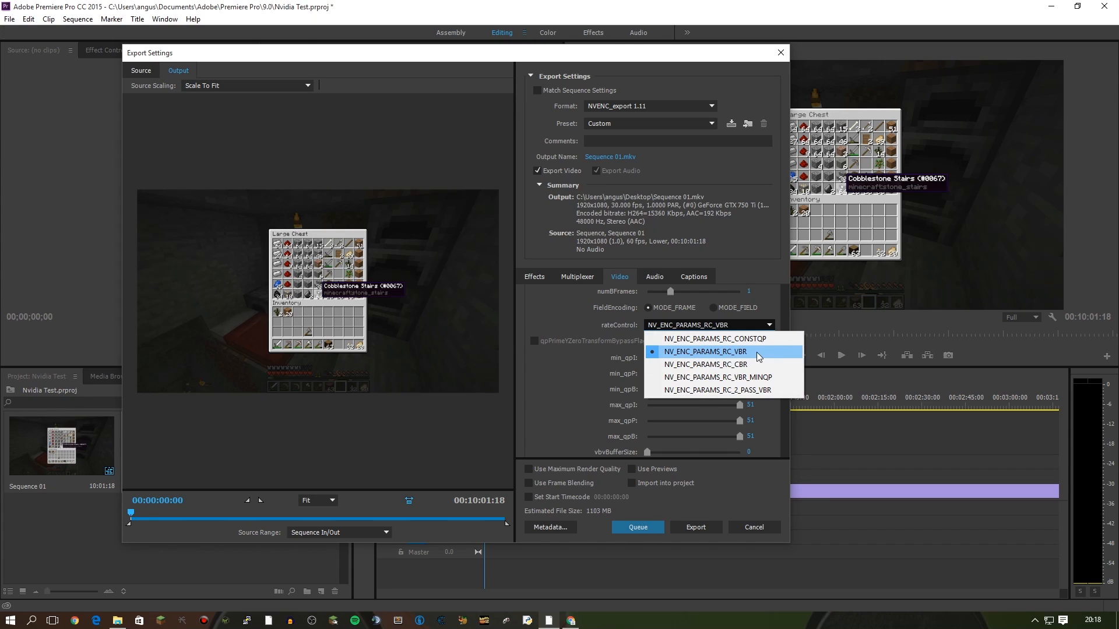
pyautogui.click(598, 317)
pyautogui.click(769, 327)
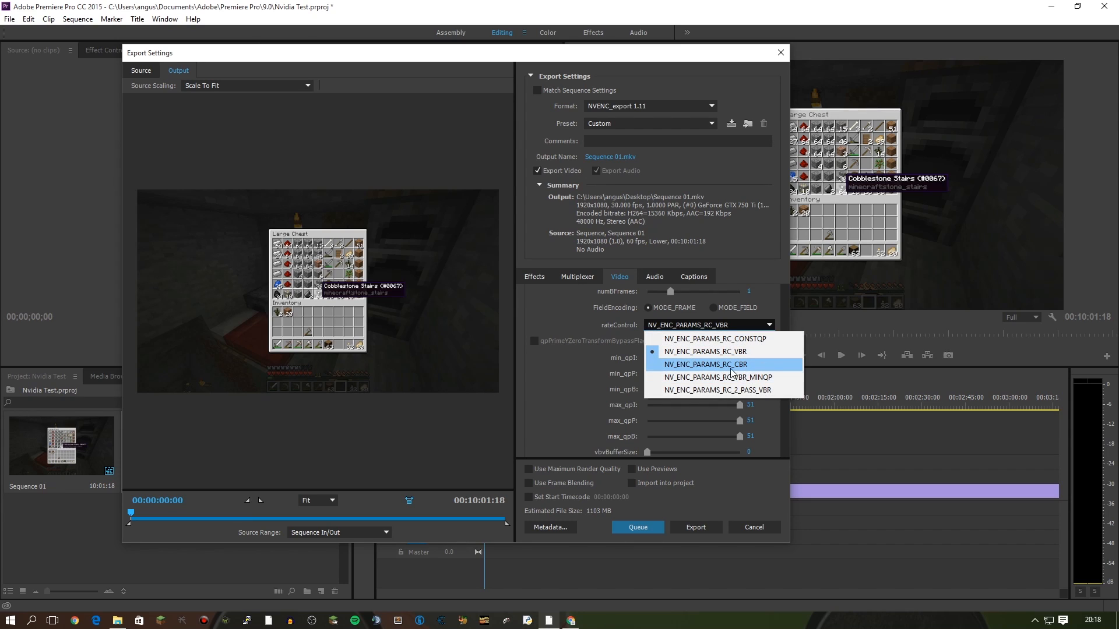
pyautogui.click(589, 367)
pyautogui.moveTo(785, 358); pyautogui.dragTo(770, 446)
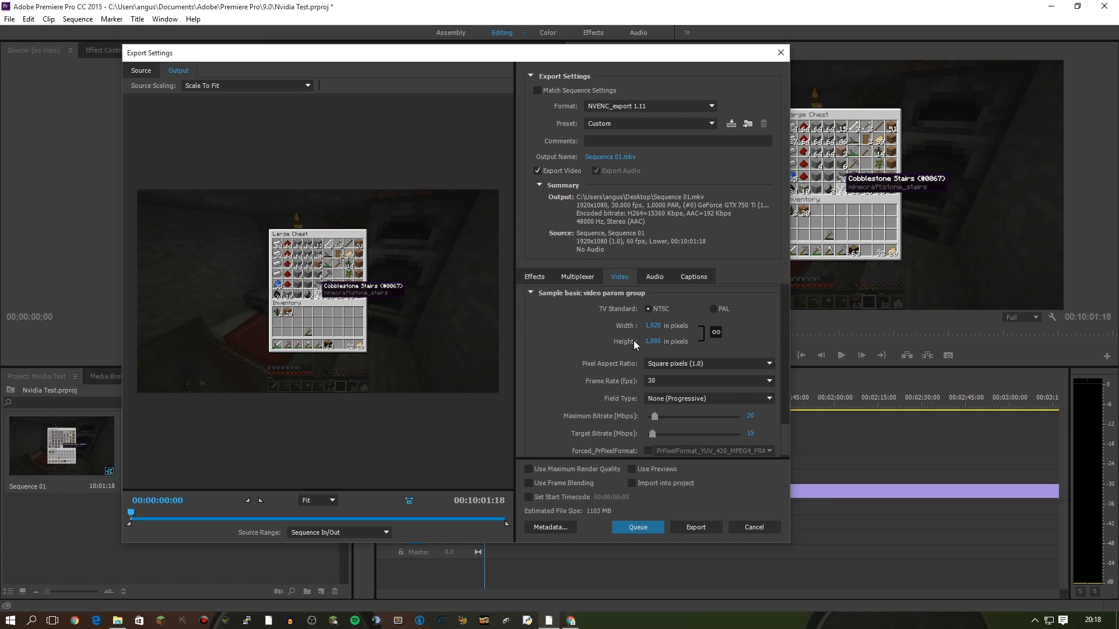
# Set the NVENC export frame rate to 60 fps, leaving the format on NVENC_export 1.11.
pyautogui.click(659, 381)
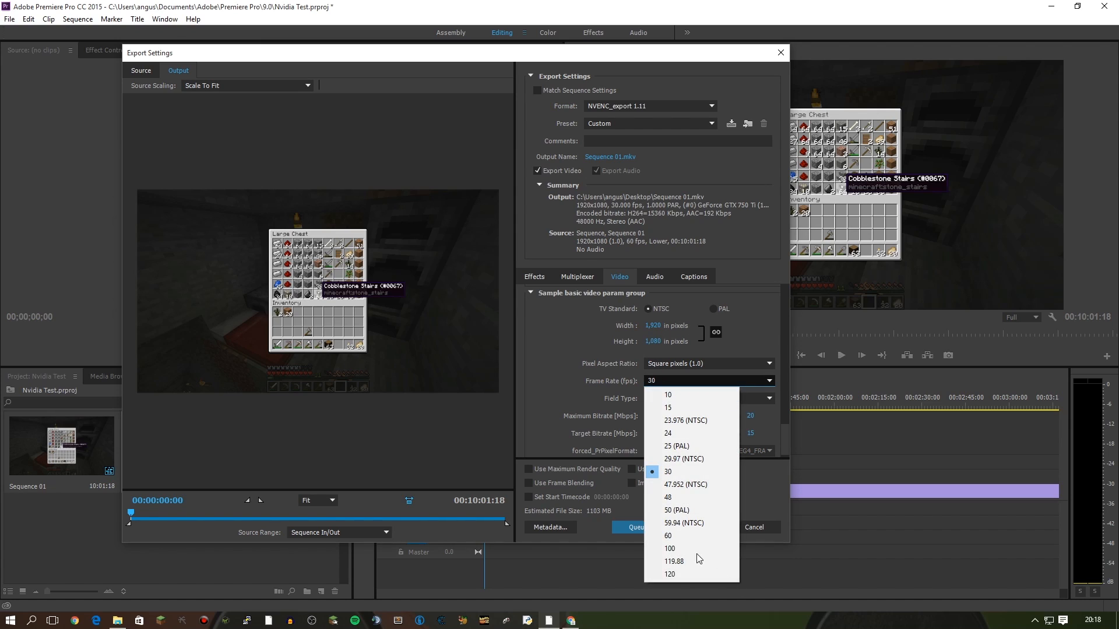
pyautogui.click(696, 537)
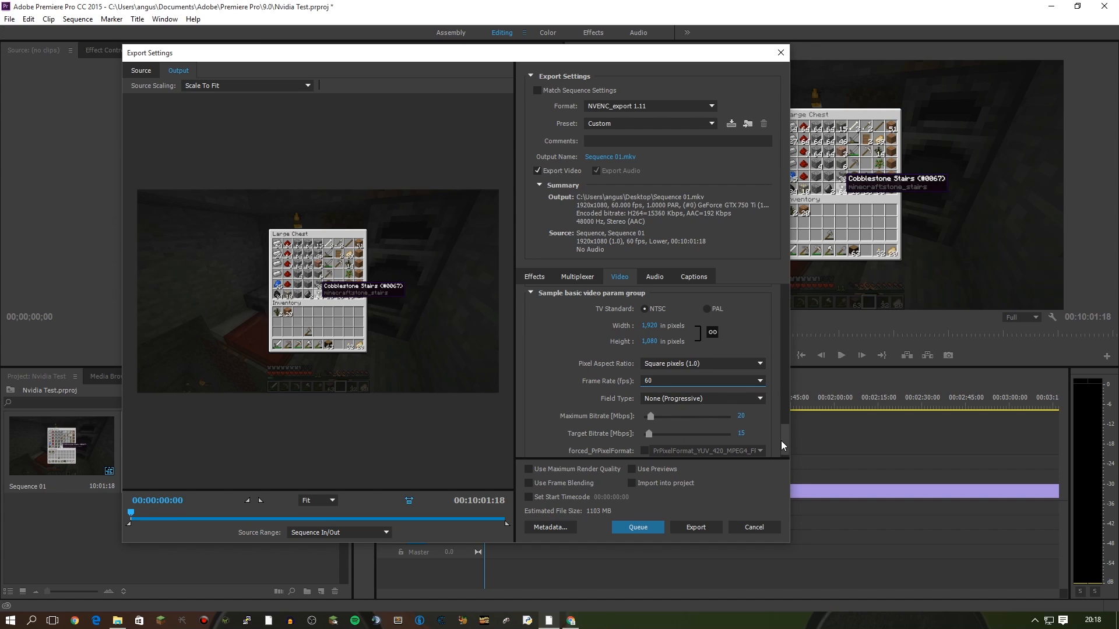
pyautogui.scroll(-1, 781, 440)
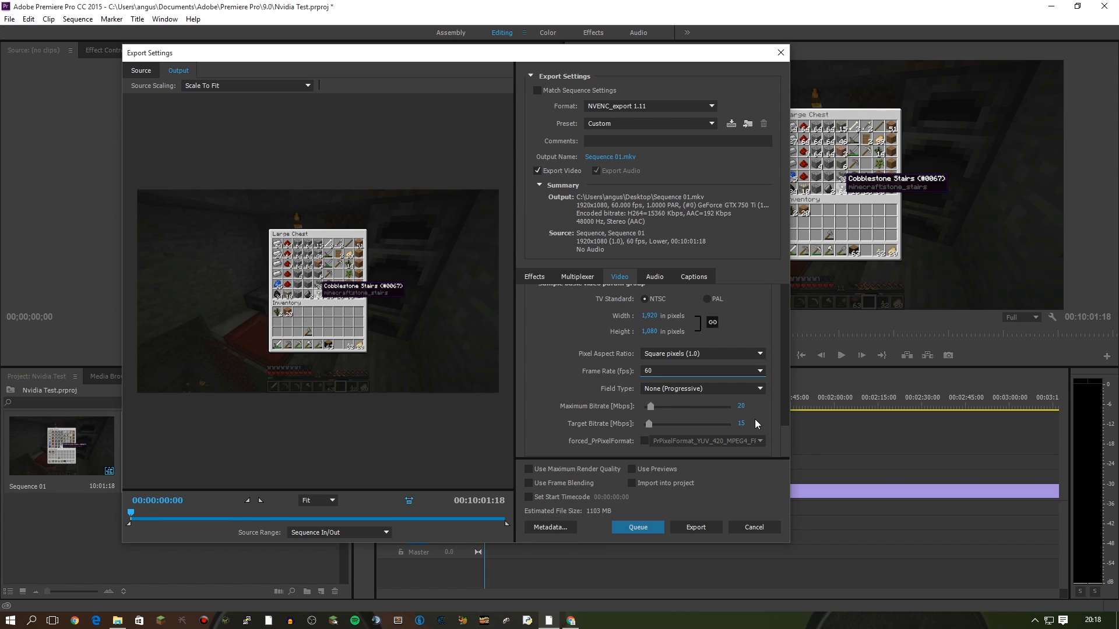
pyautogui.click(633, 105)
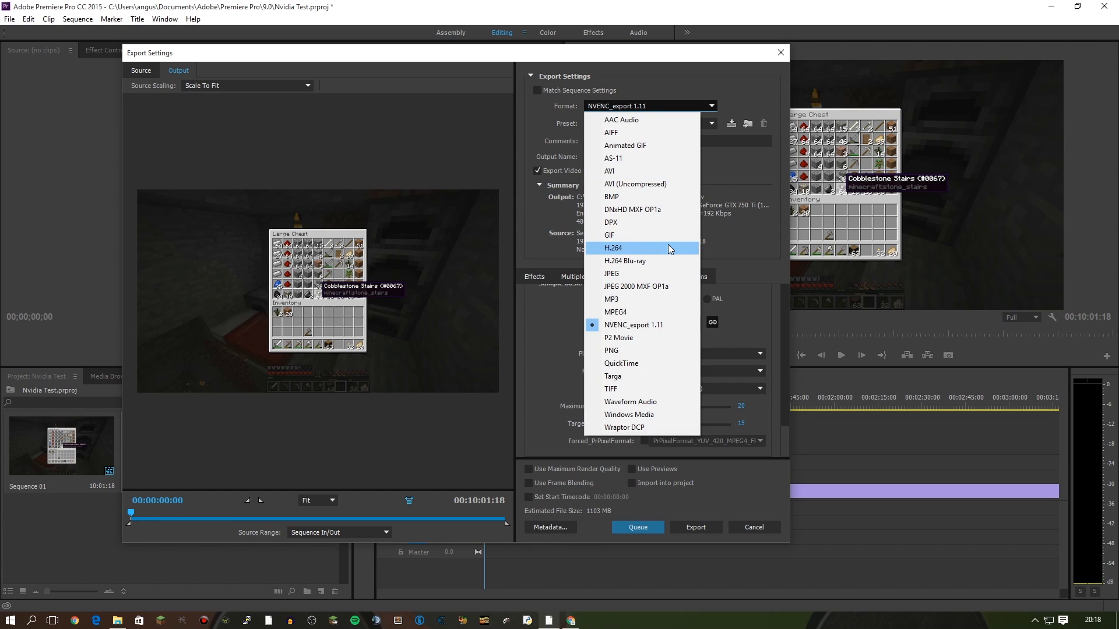
pyautogui.click(744, 114)
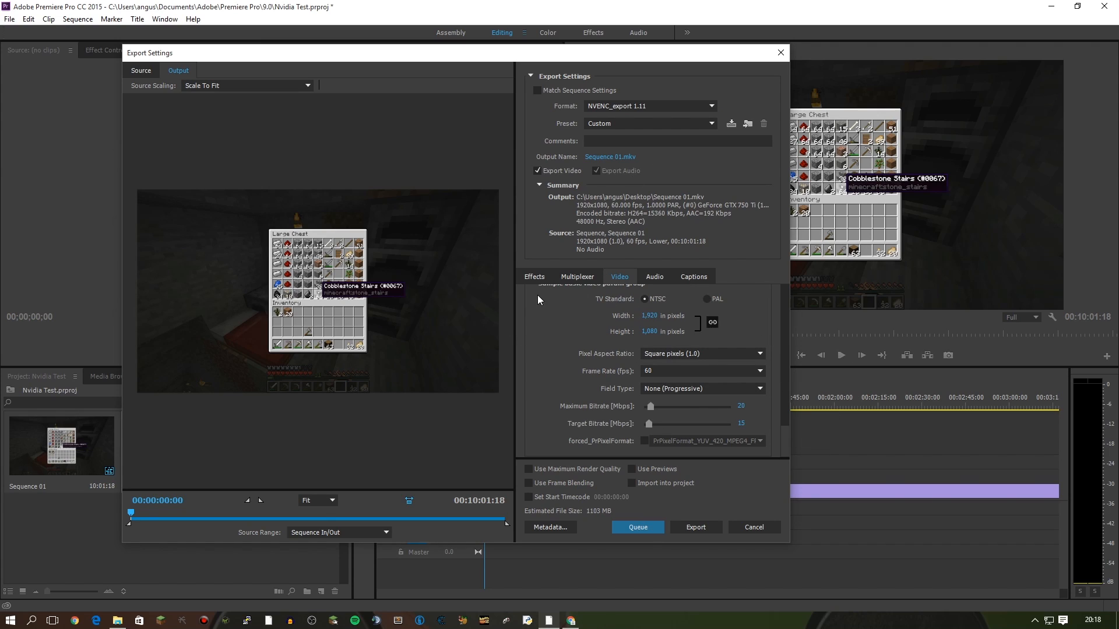
# Rename the output to Nvidiatest.mkv on the Desktop and start the export.
pyautogui.click(607, 163)
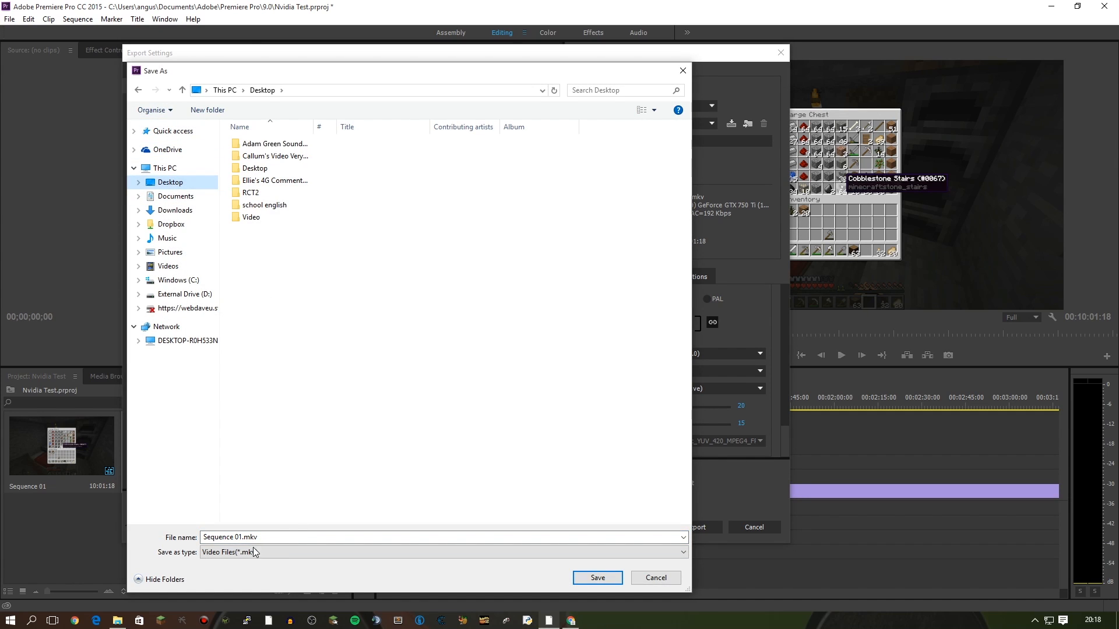
pyautogui.moveTo(241, 537); pyautogui.dragTo(85, 470)
pyautogui.press('BackSpace')
pyautogui.press('Delete')
pyautogui.write('Nvidiatest')
pyautogui.press('Return')
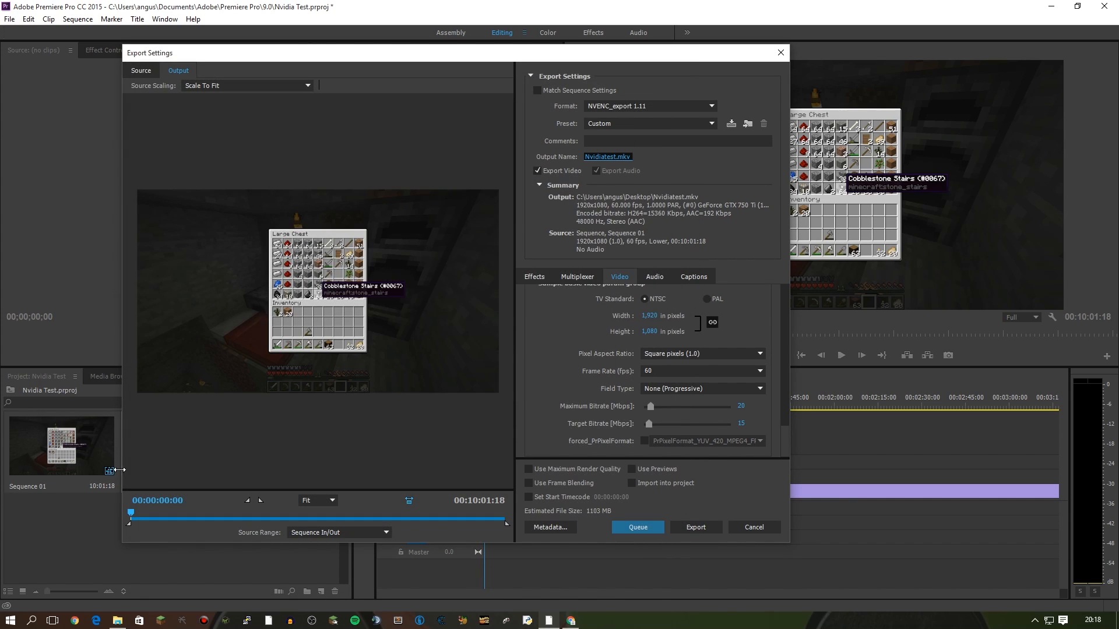
pyautogui.click(696, 527)
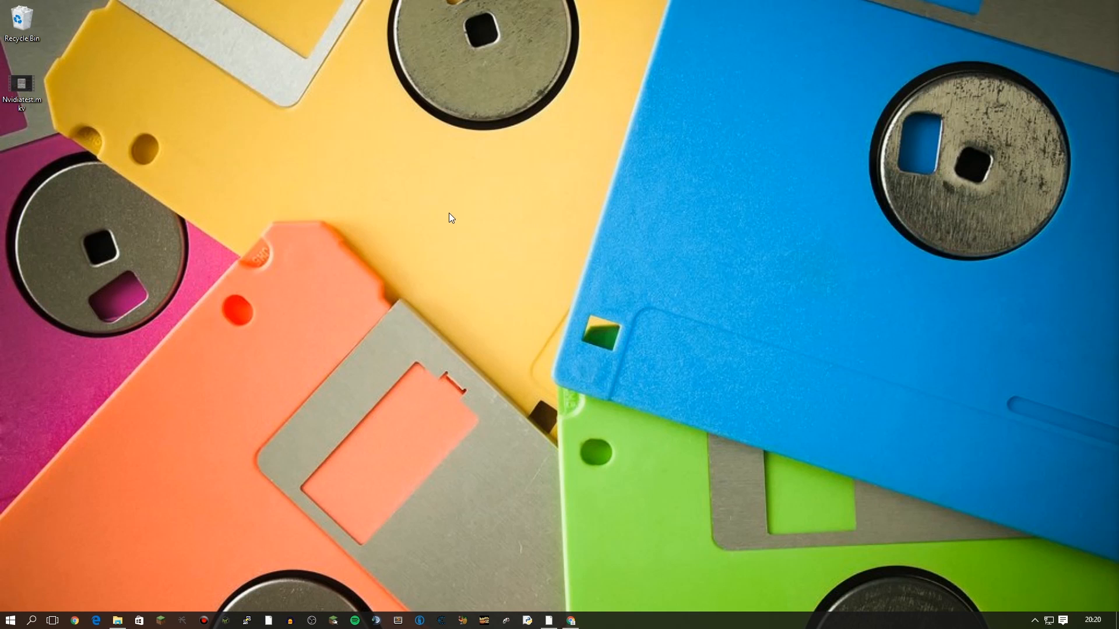
# Check the Nvidiatest.mkv details on the desktop: 90.5 MB, 00:10:01 long.
pyautogui.moveTo(16, 97)
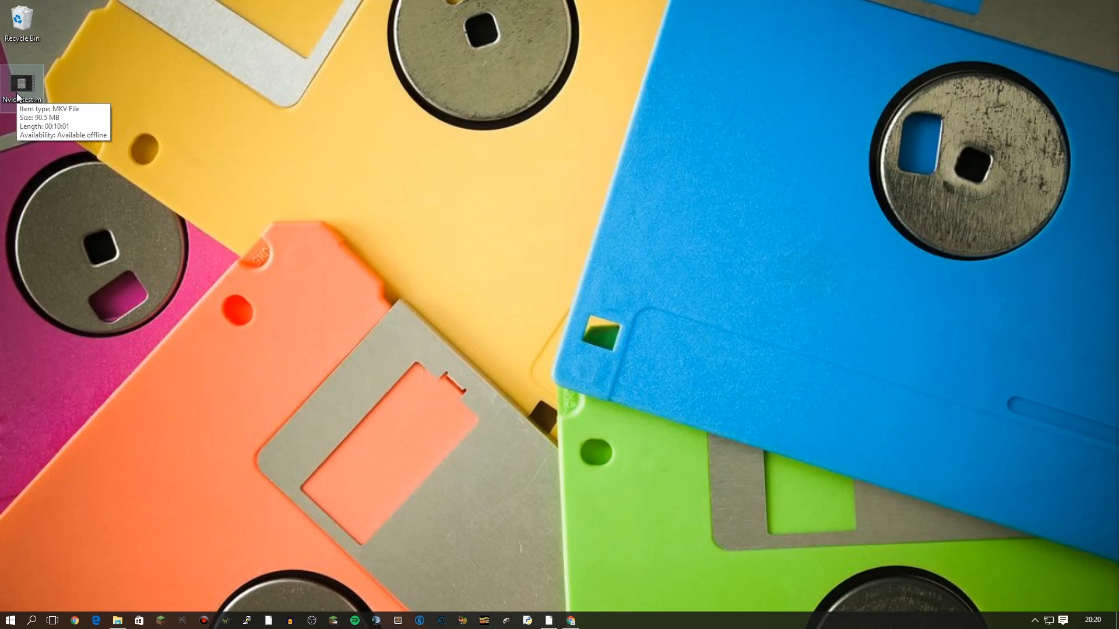